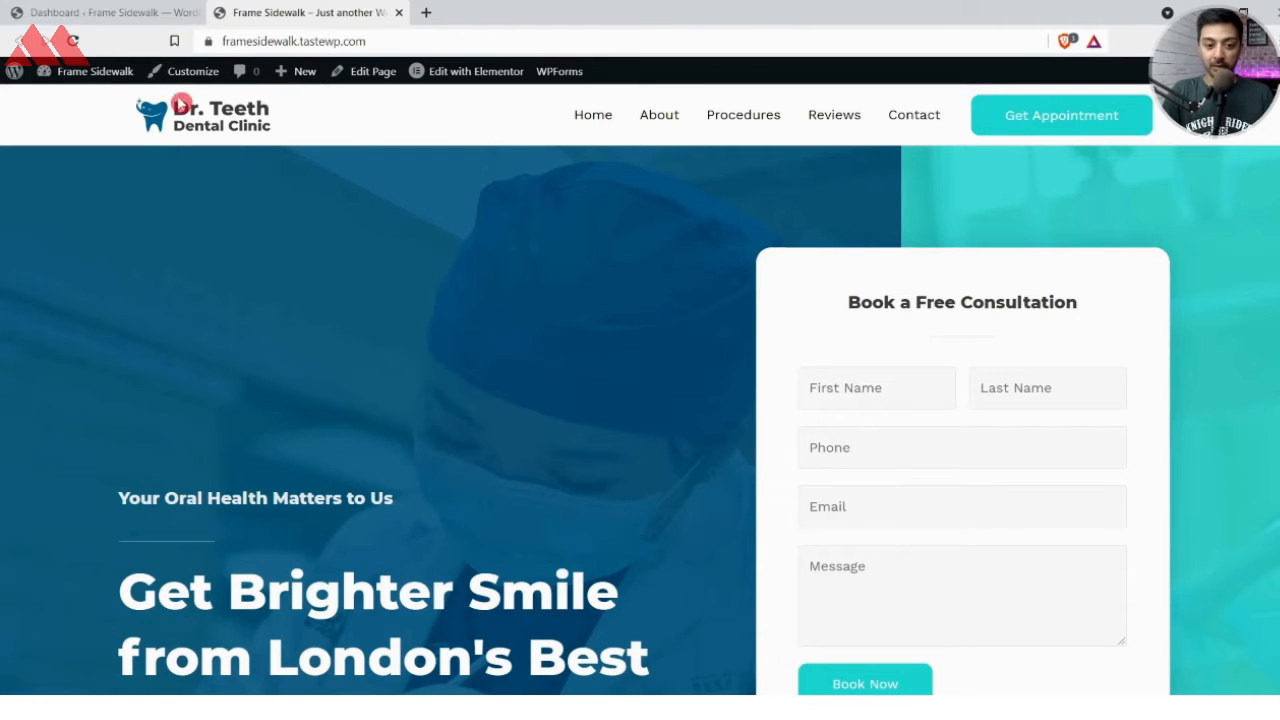
# Open the WordPress dashboard's page for adding plugins and search for wpvivid
pyautogui.click(60, 12)
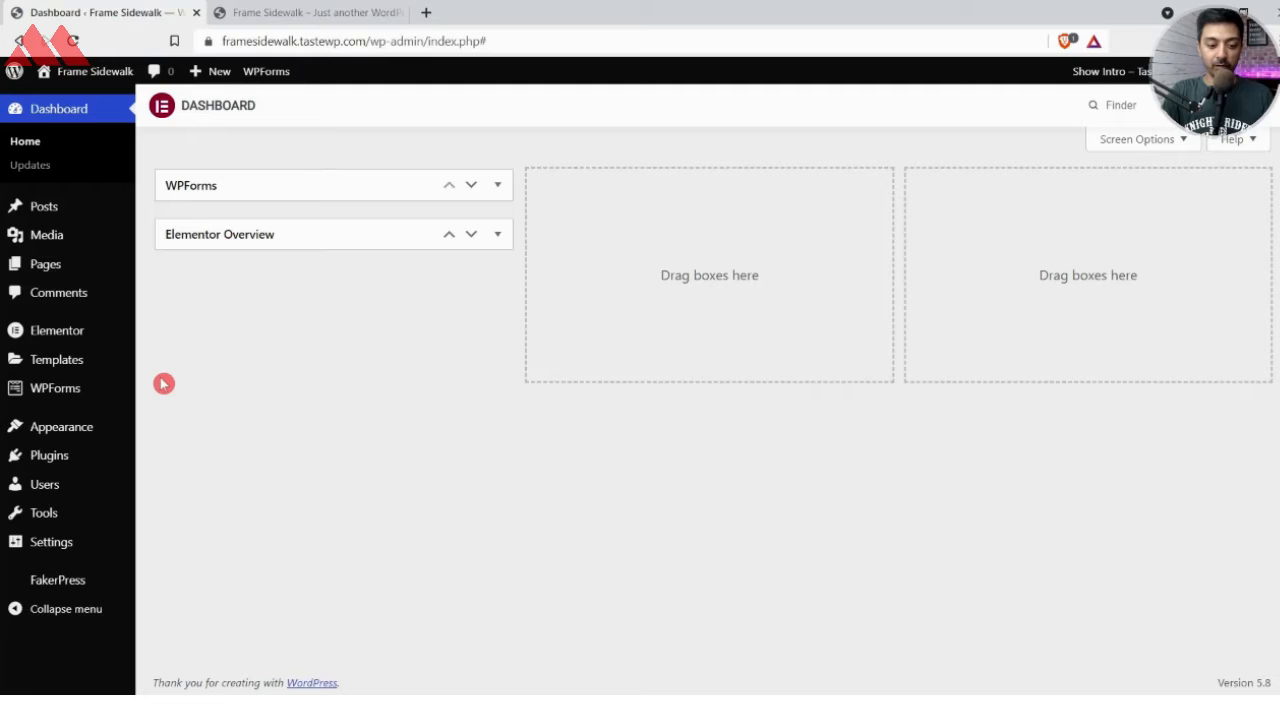
pyautogui.moveTo(29, 455)
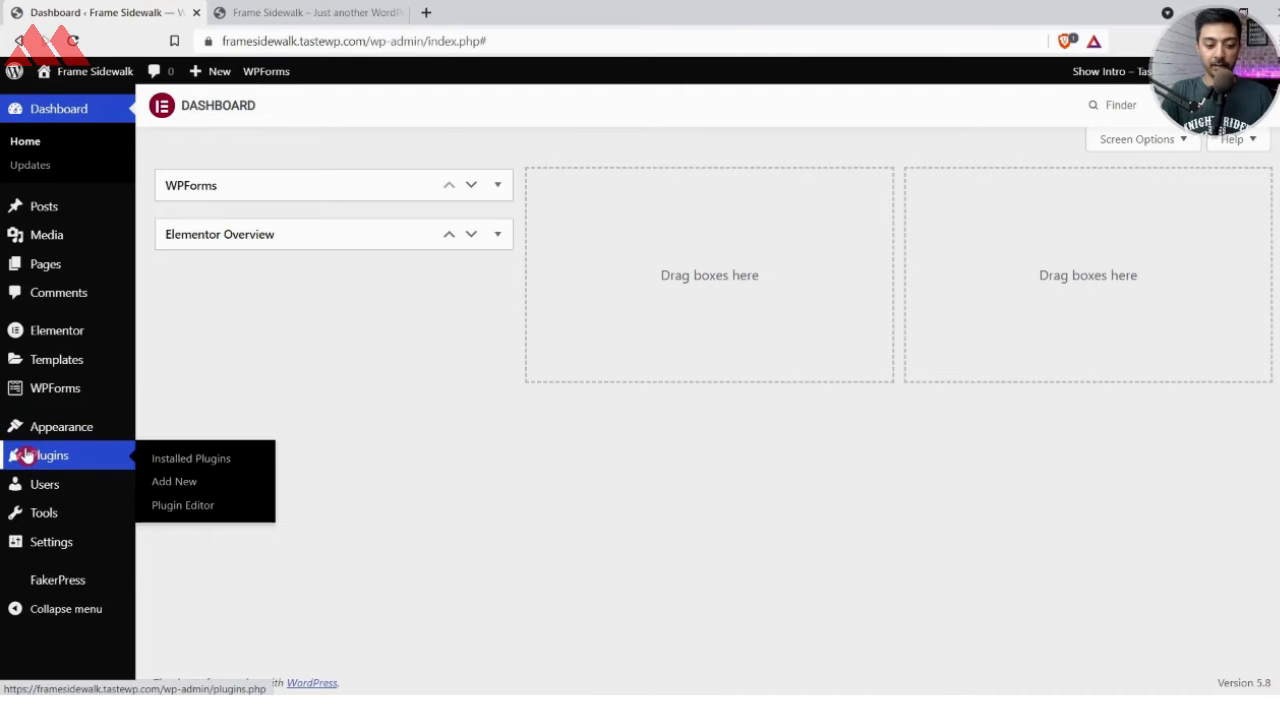
pyautogui.click(206, 481)
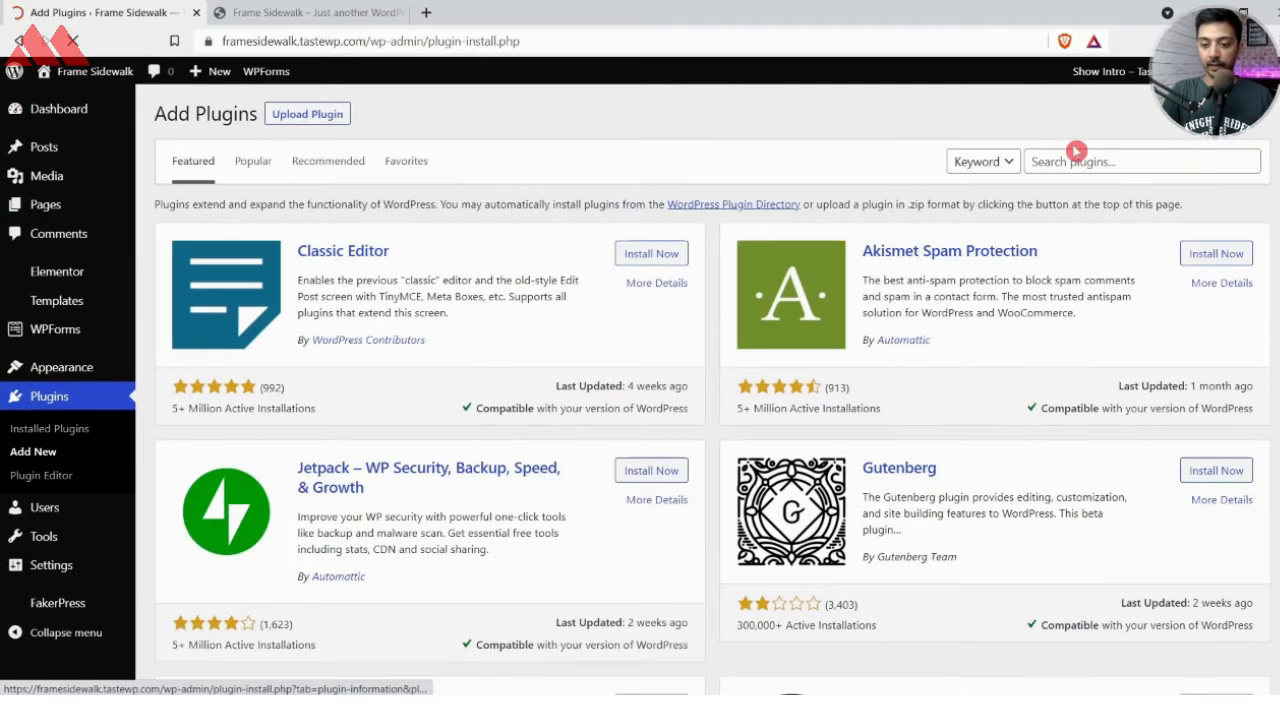
pyautogui.click(1082, 160)
pyautogui.write('wp')
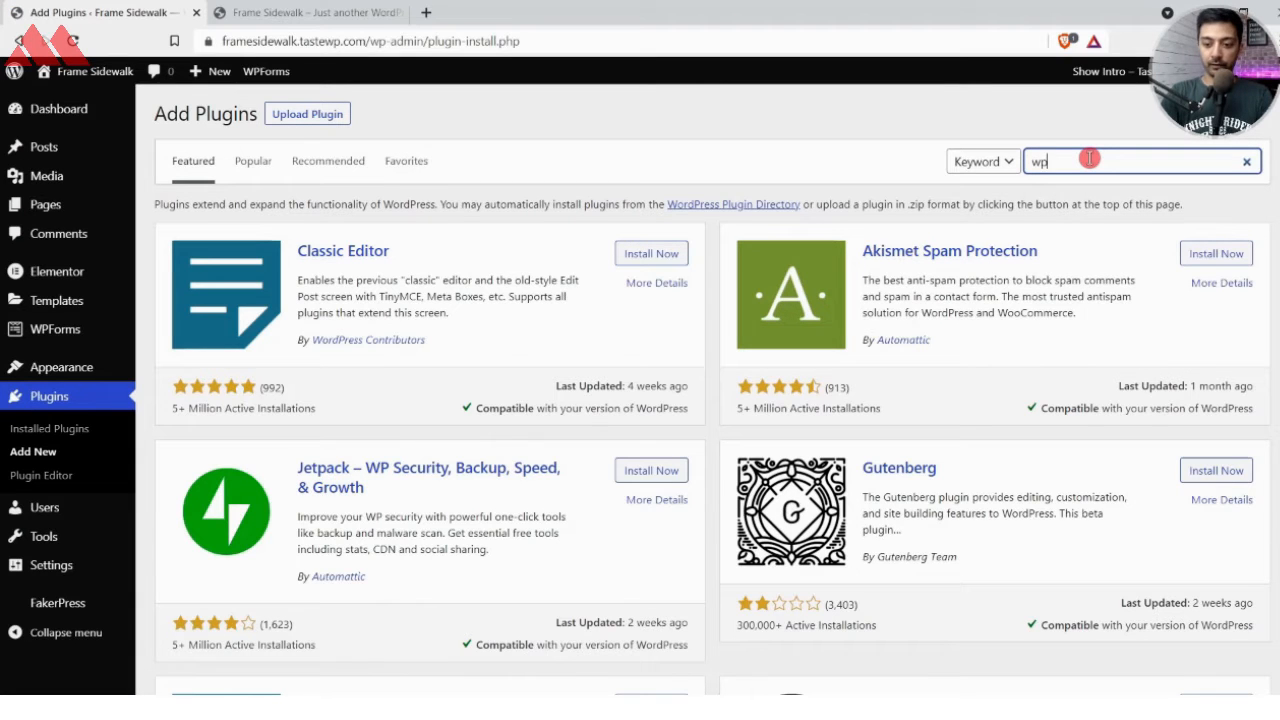
pyautogui.write('vivid')
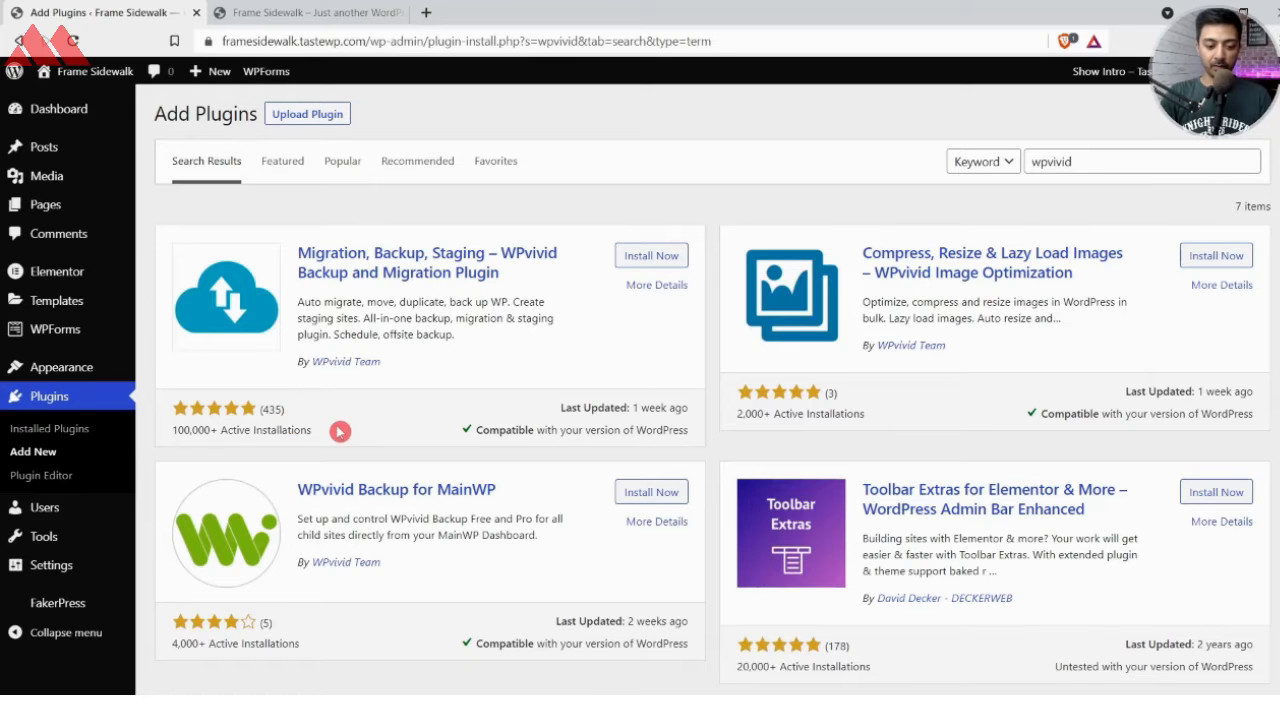
# Install the Migration, Backup, Staging – WPvivid Backup and Migration Plugin
pyautogui.moveTo(340, 431); pyautogui.dragTo(195, 424)
pyautogui.click(471, 314)
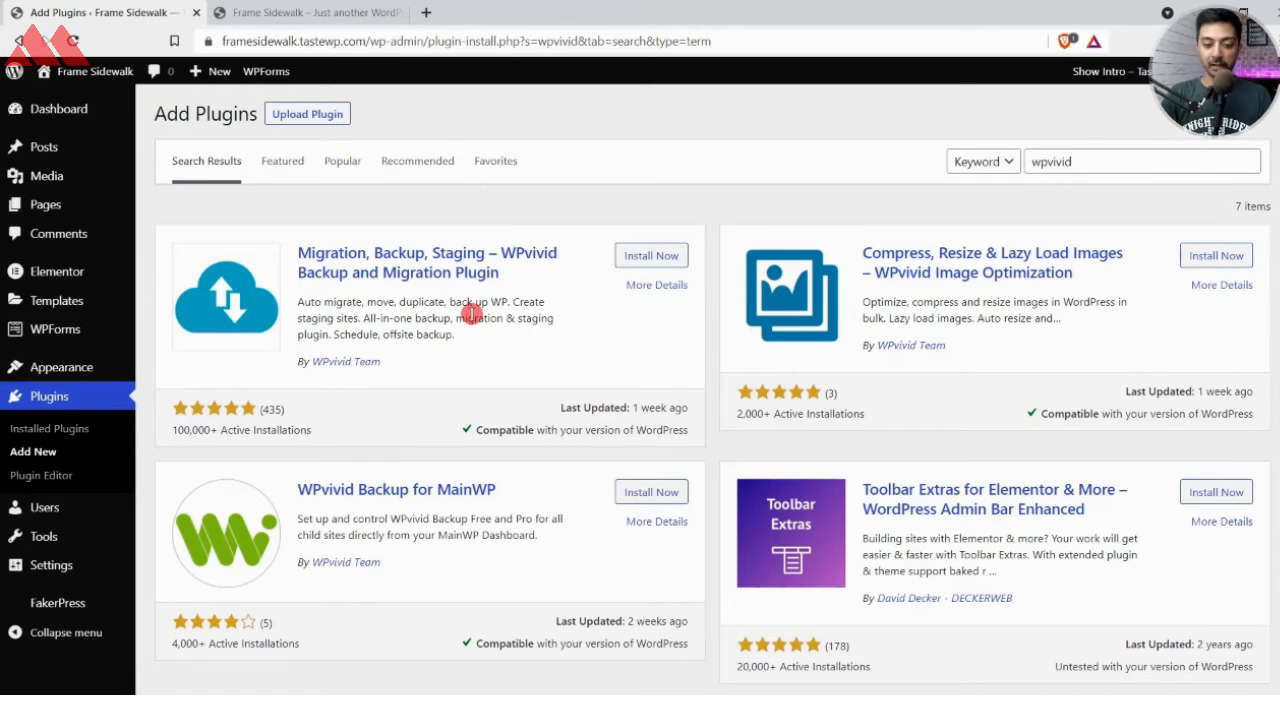
pyautogui.click(649, 259)
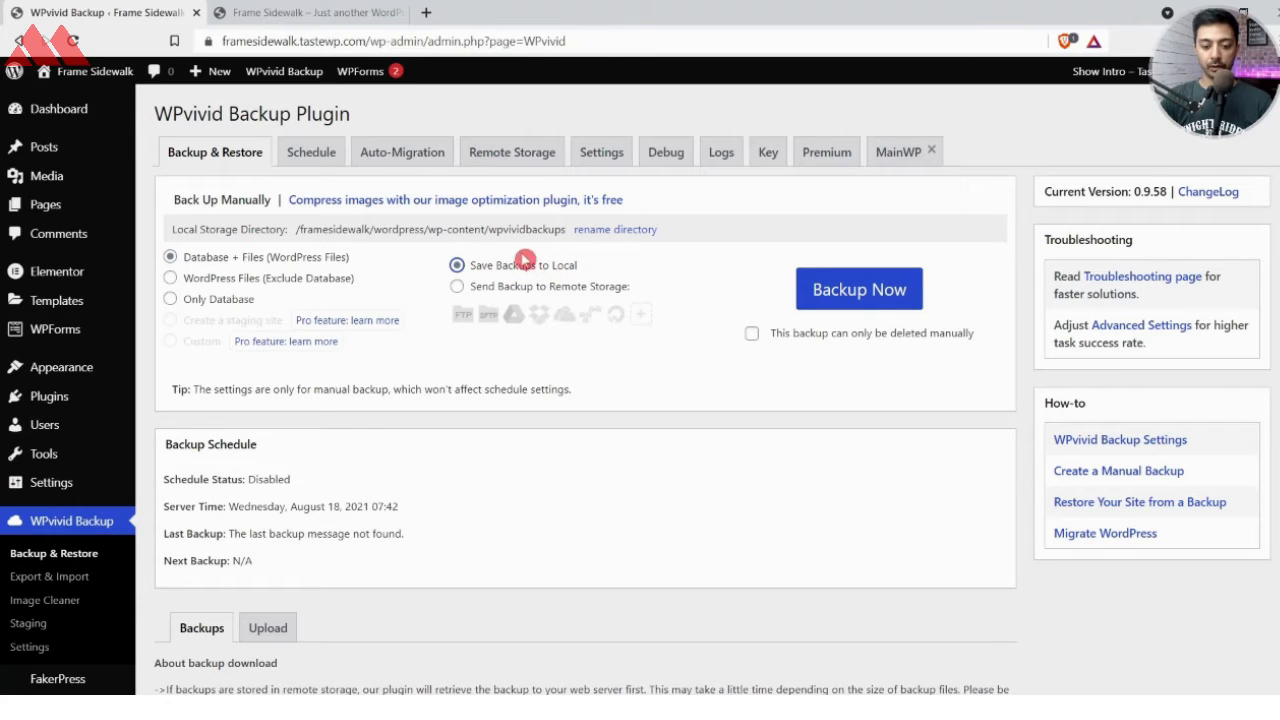
# Run a manual backup of the database and files to local storage and download the backup zip file
pyautogui.click(857, 290)
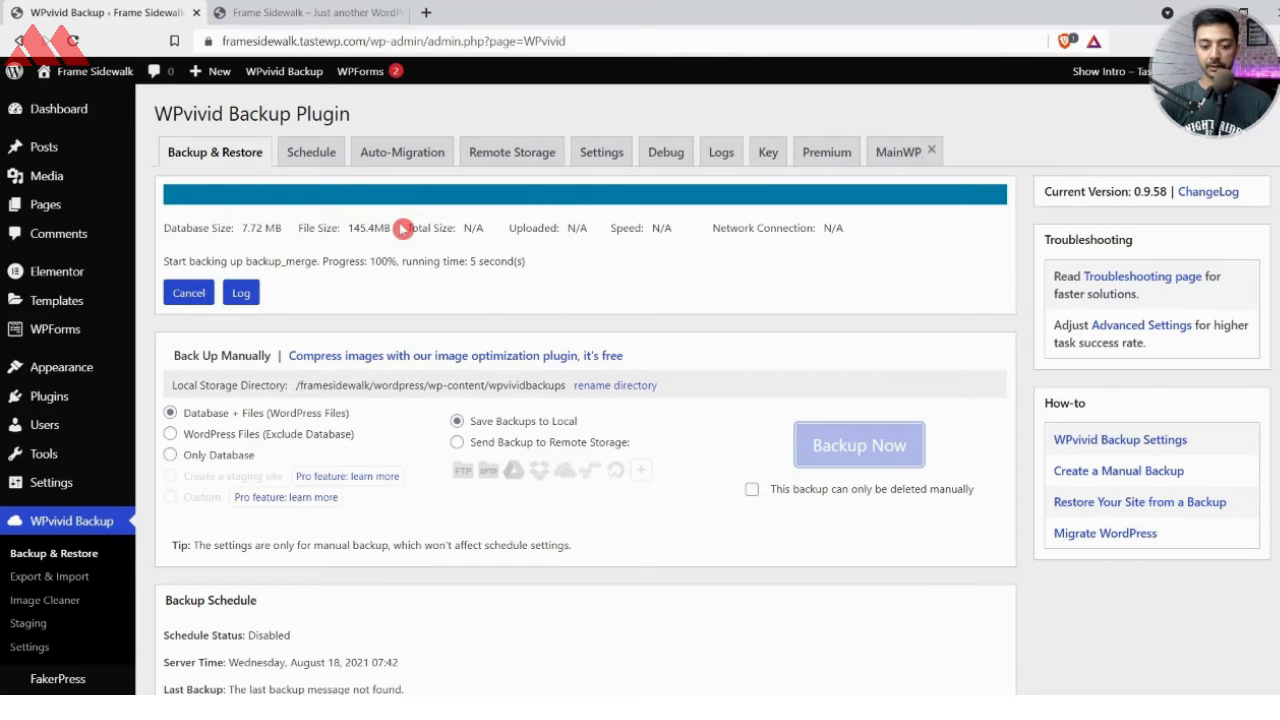
pyautogui.scroll(-5, 540, 408)
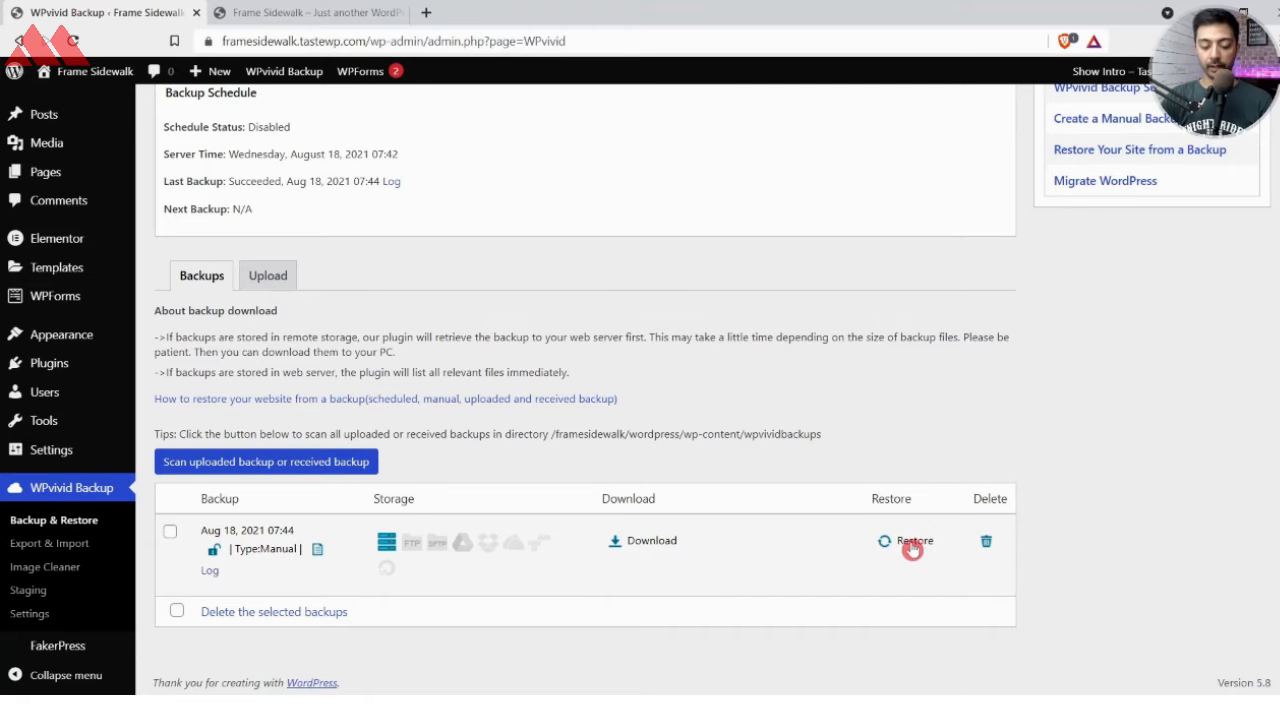
pyautogui.click(623, 546)
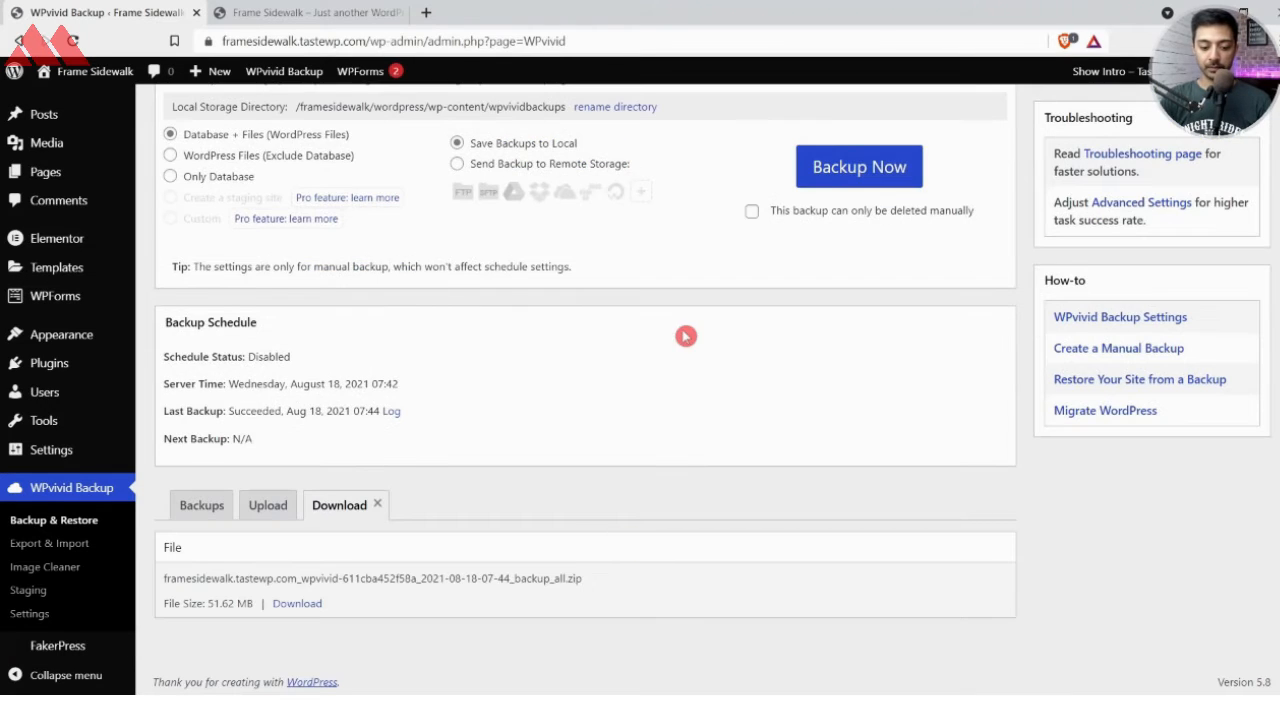
pyautogui.click(284, 605)
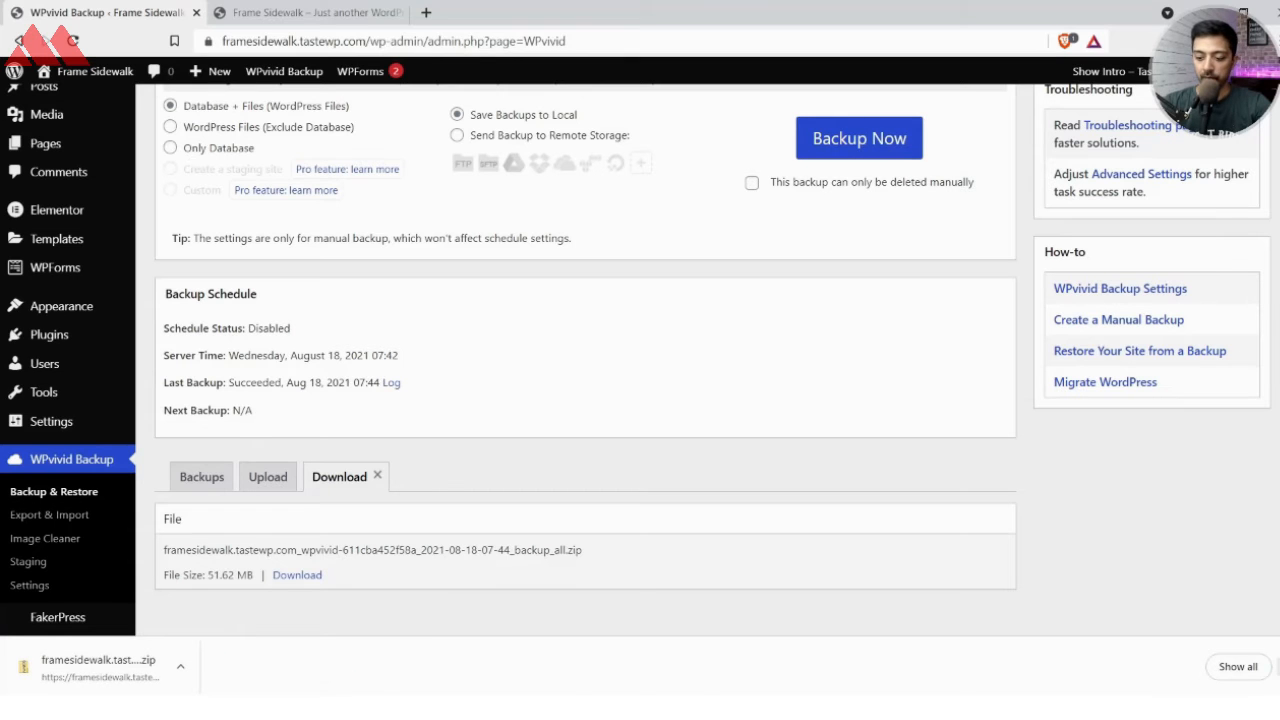
pyautogui.click(1277, 666)
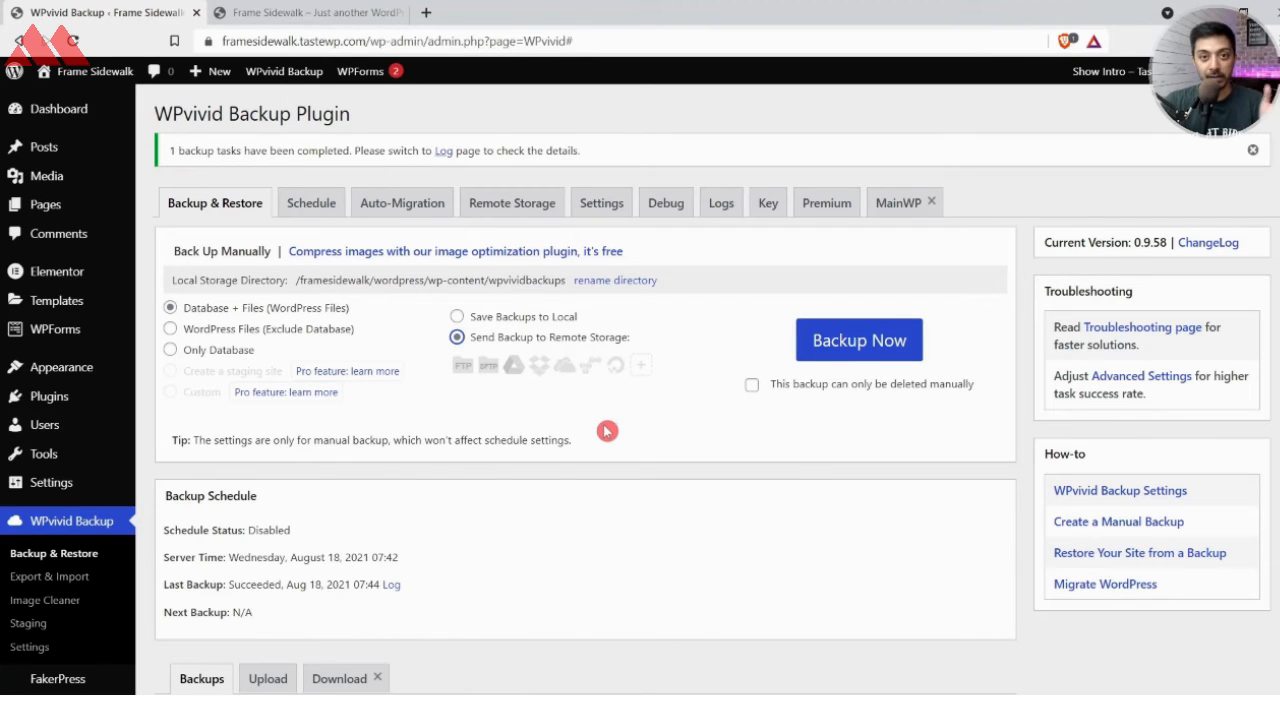
# Set up Google Drive as a remote storage destination with the alias WPVIVIDBK
pyautogui.click(537, 370)
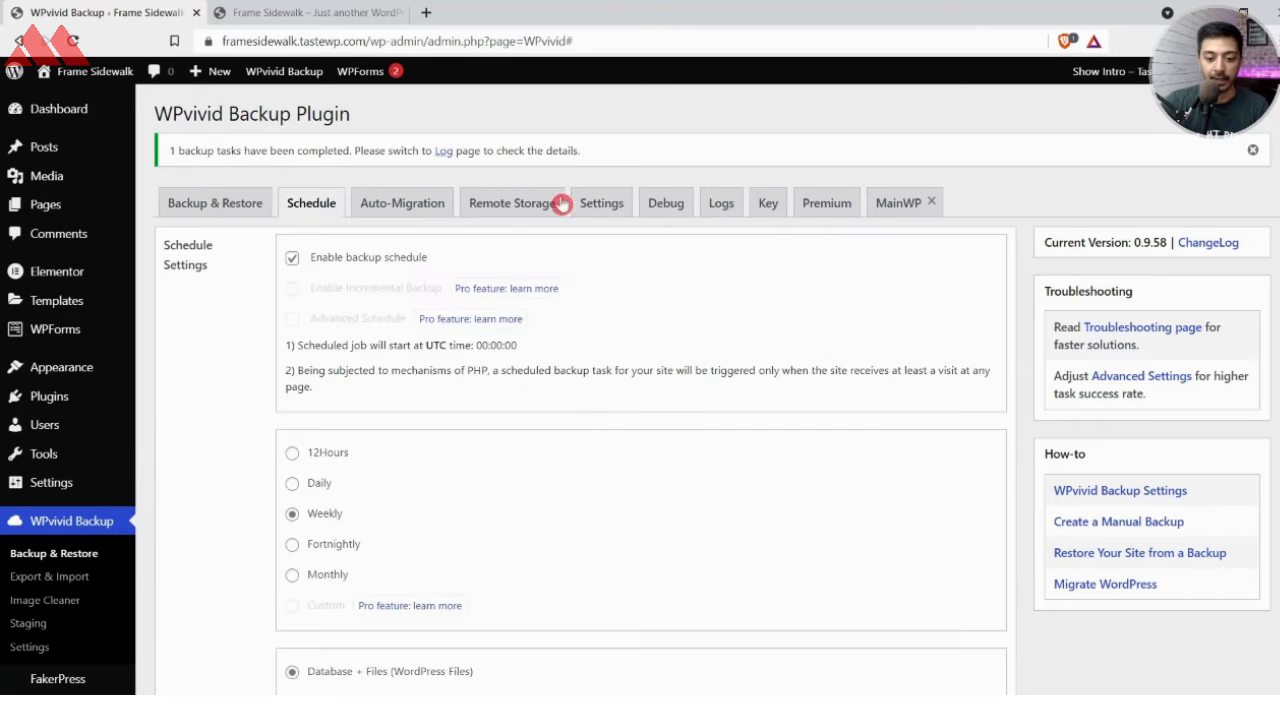
pyautogui.click(523, 203)
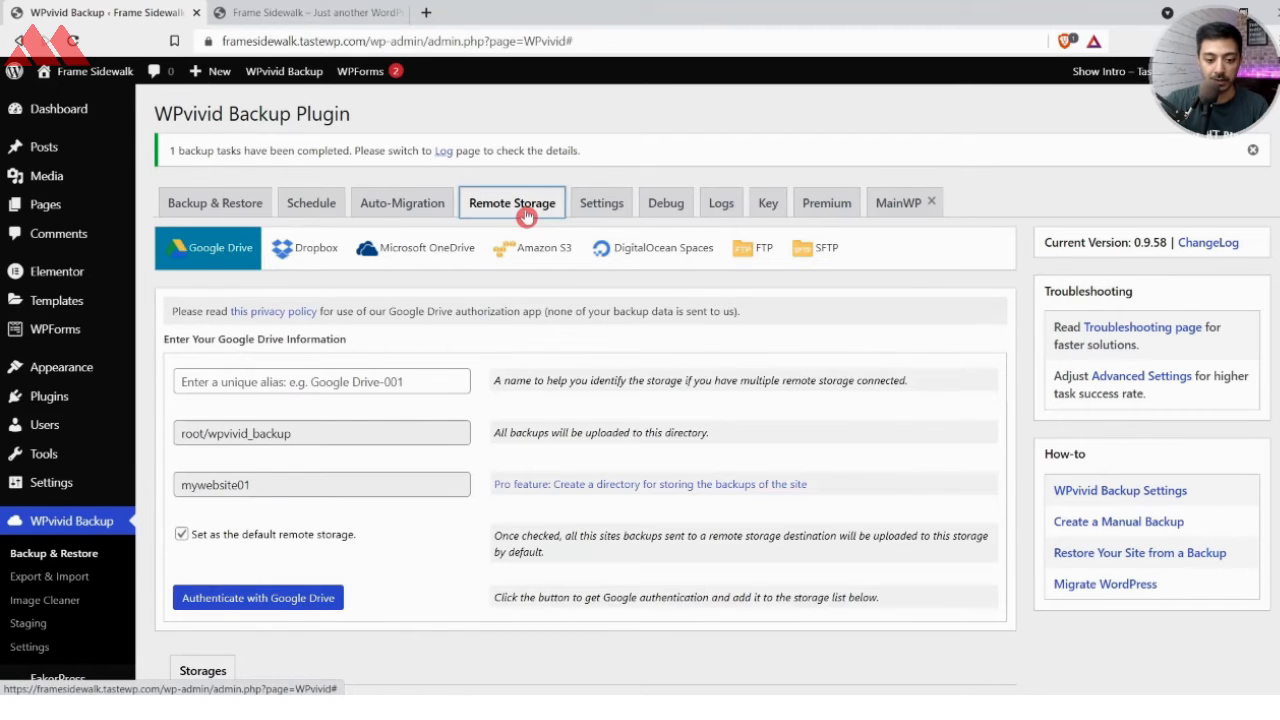
pyautogui.click(218, 257)
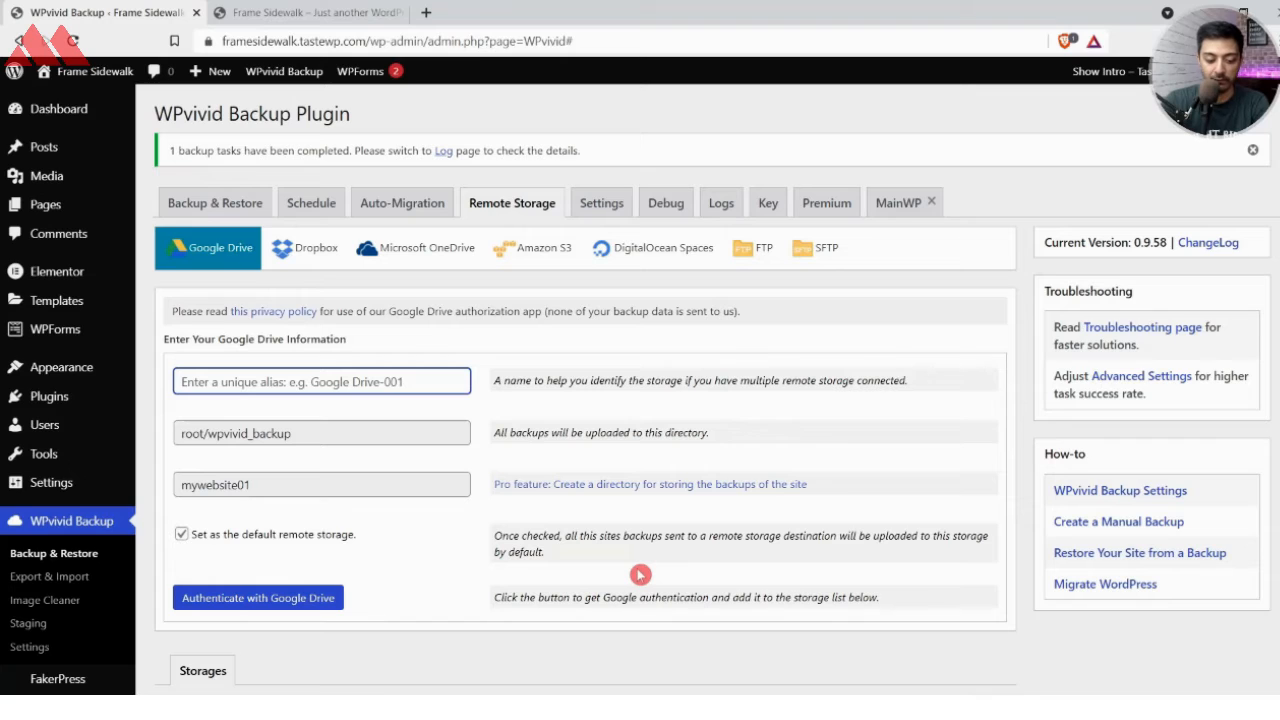
pyautogui.write('WPVIVIDBK')
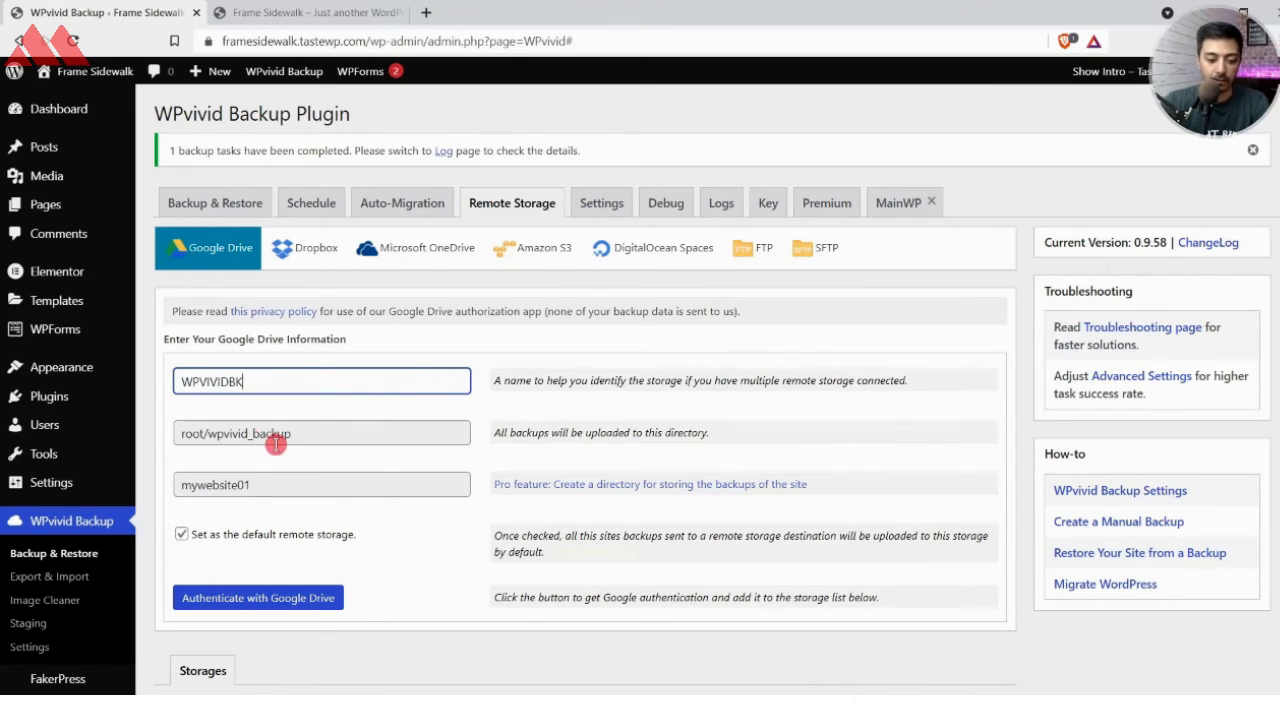
# Authenticate with Google Drive using the existing Google account and grant wpvivid.com access to its Drive files
pyautogui.click(208, 601)
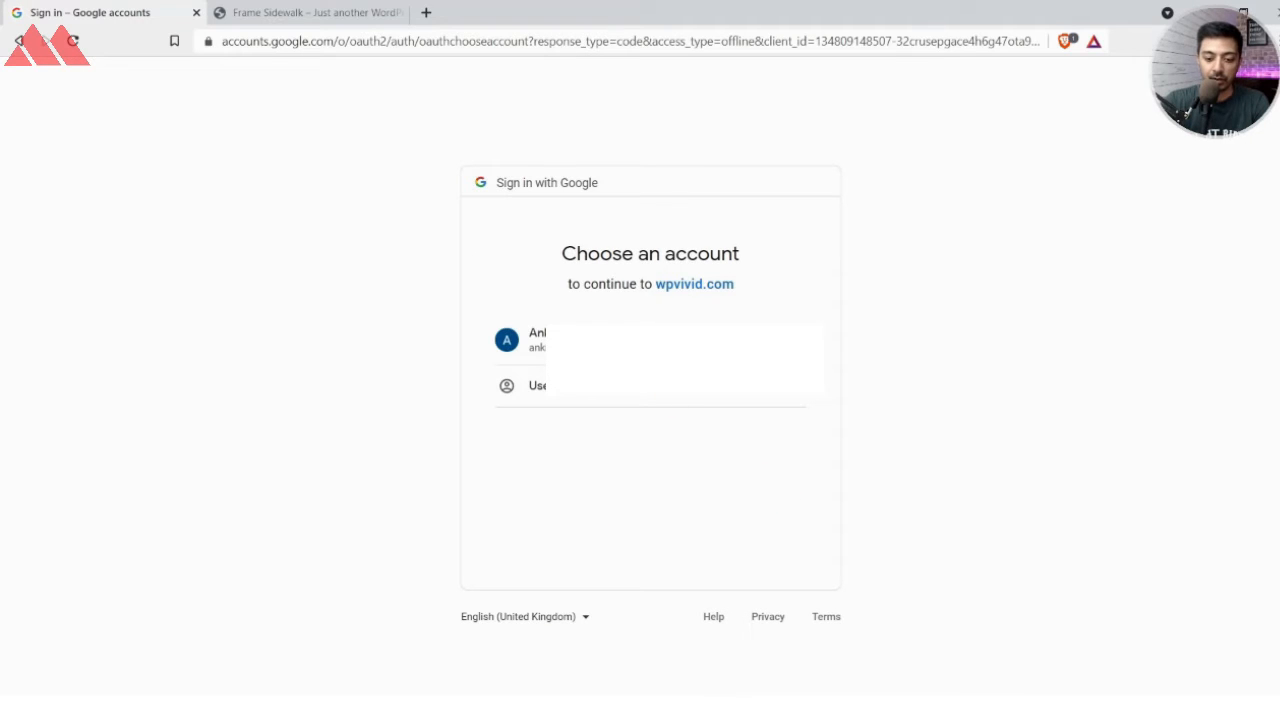
pyautogui.click(780, 340)
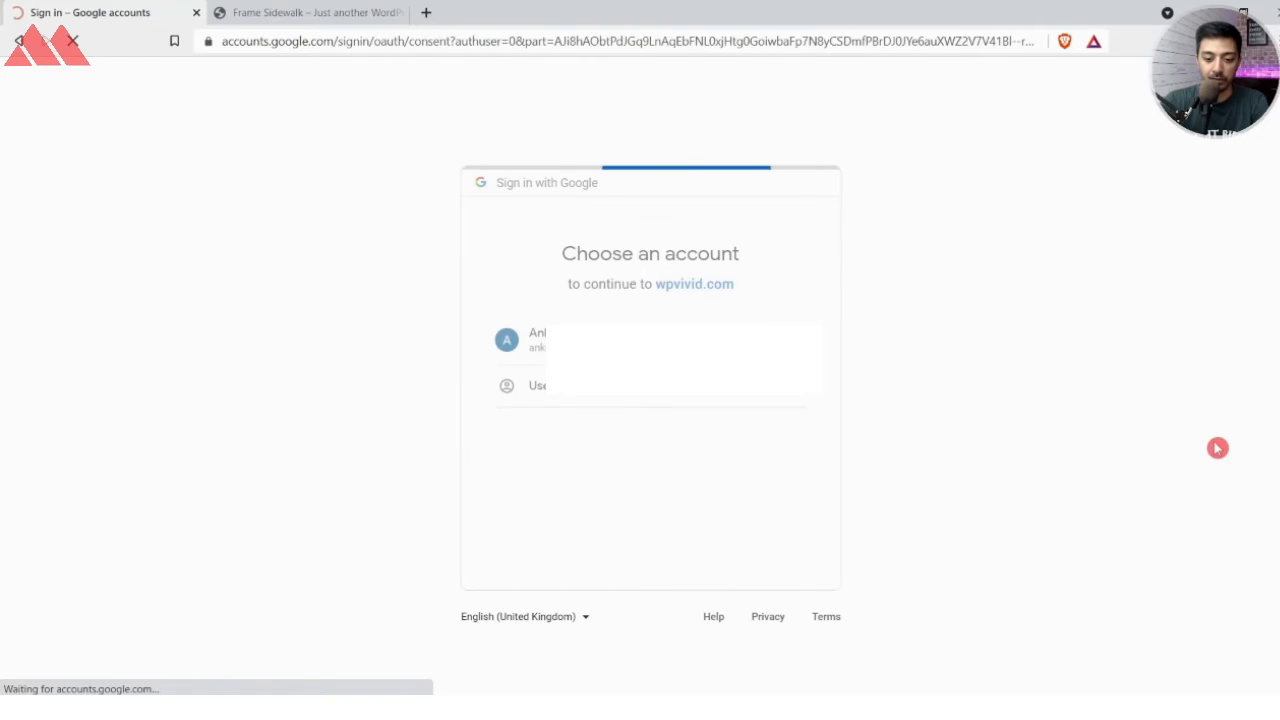
pyautogui.click(796, 348)
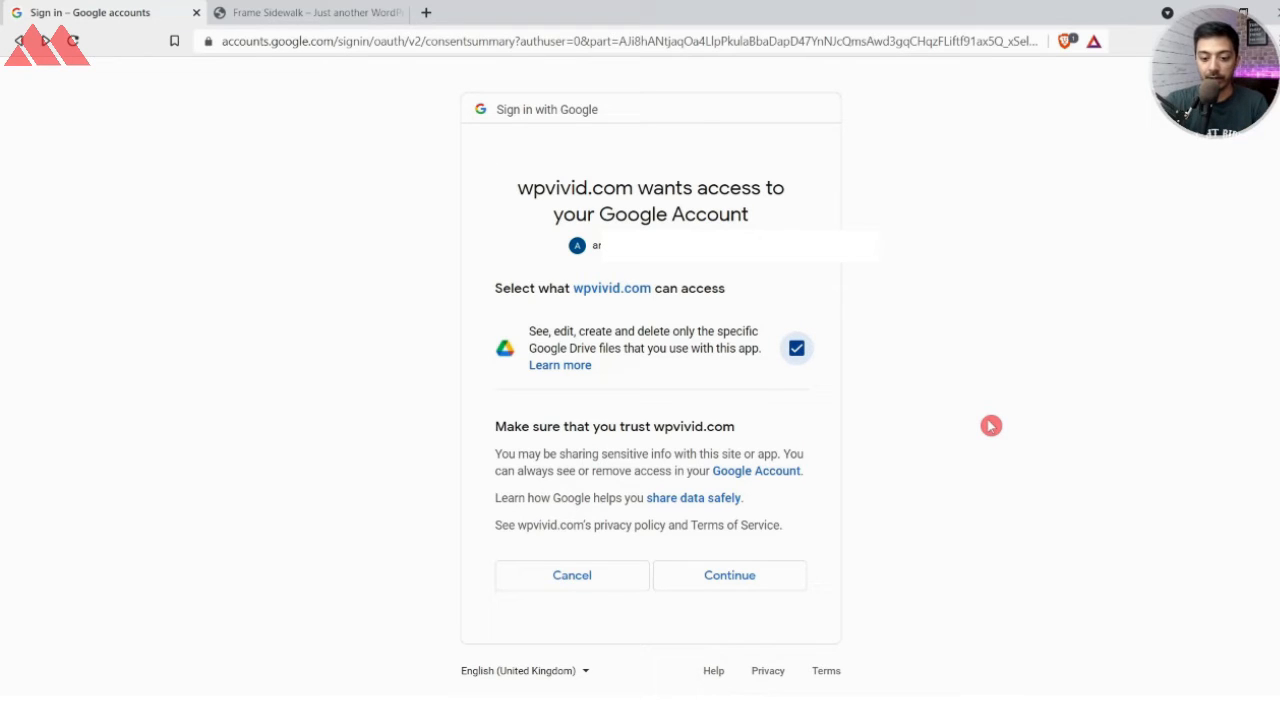
pyautogui.click(730, 572)
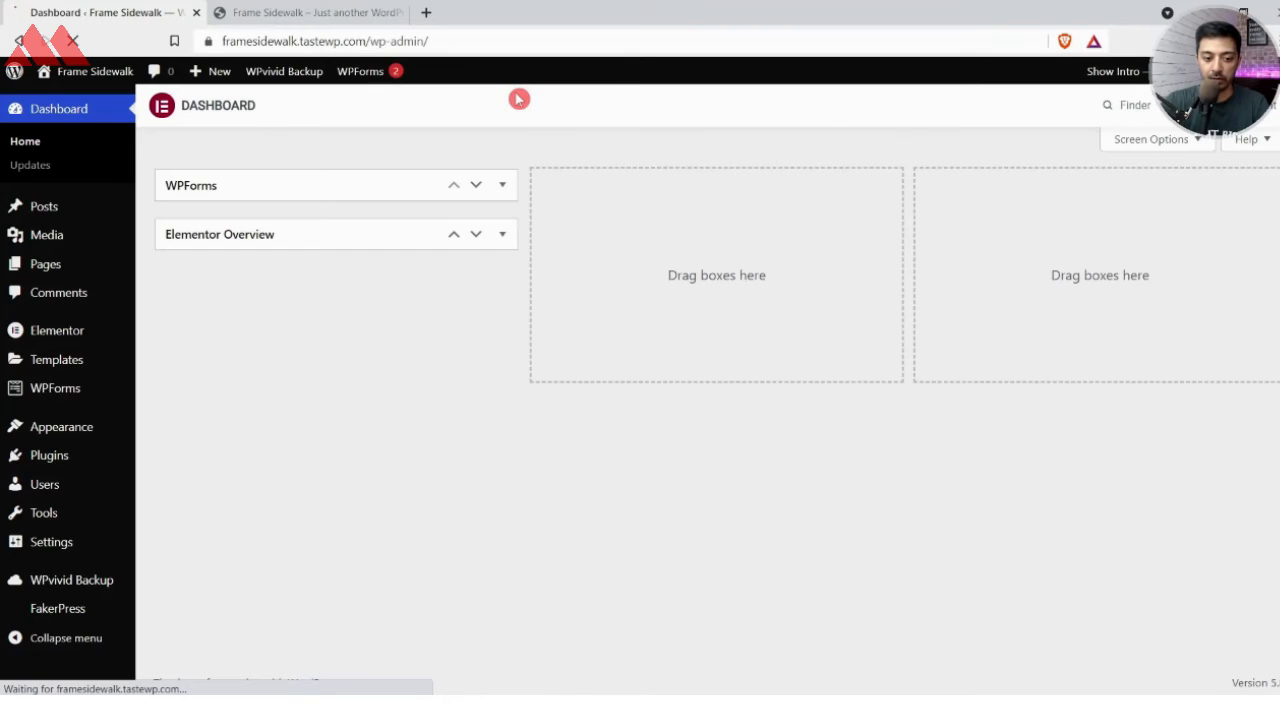
# Enable the WPvivid backup schedule and set its frequency to weekly
pyautogui.moveTo(3, 490)
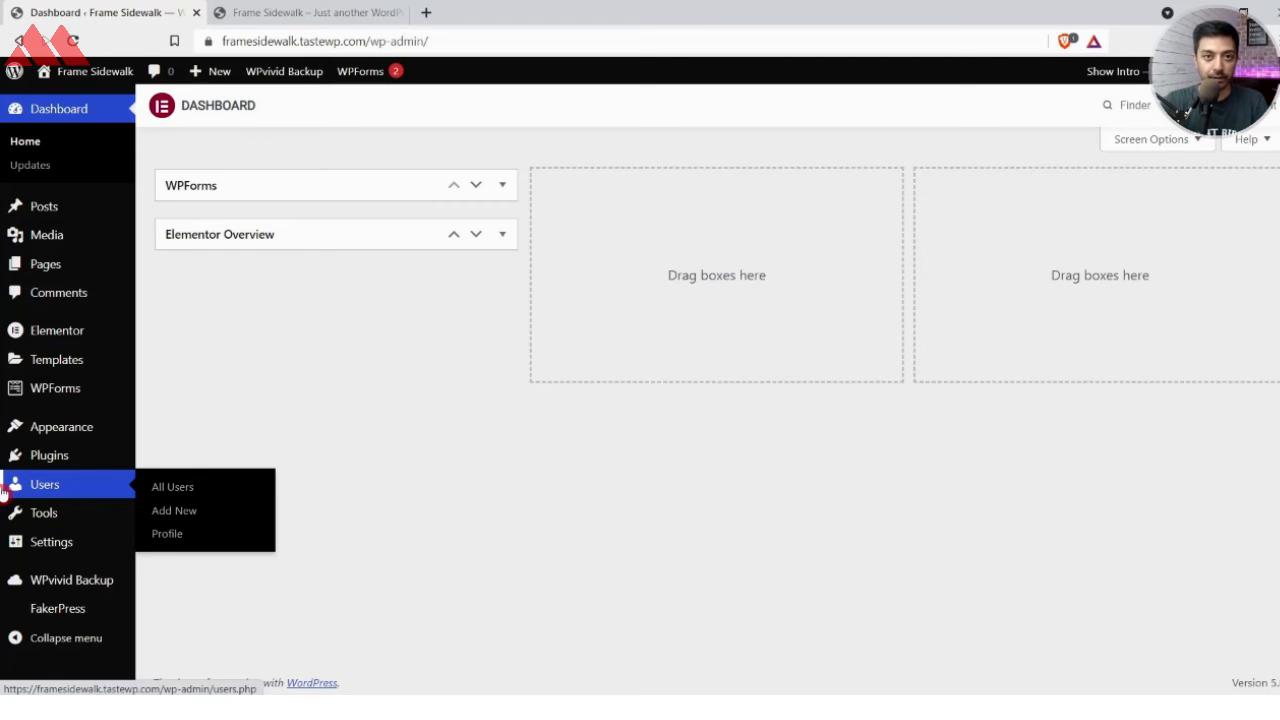
pyautogui.moveTo(42, 588)
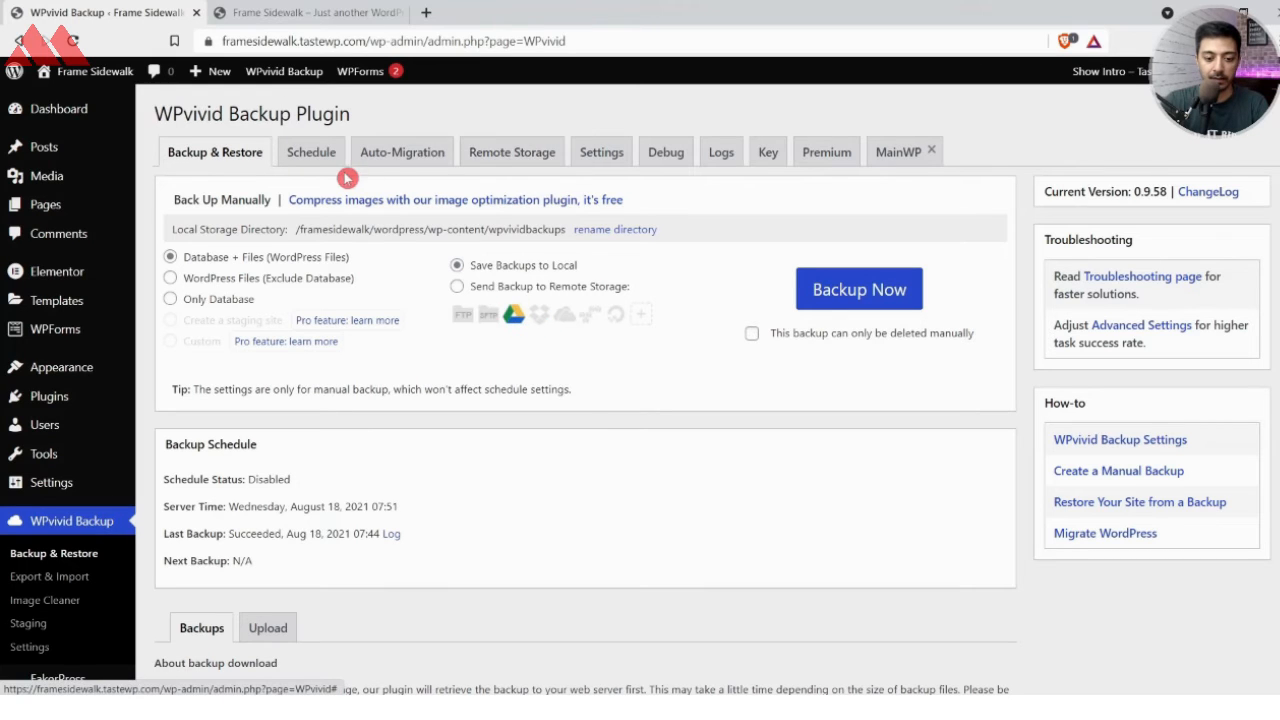
pyautogui.click(308, 160)
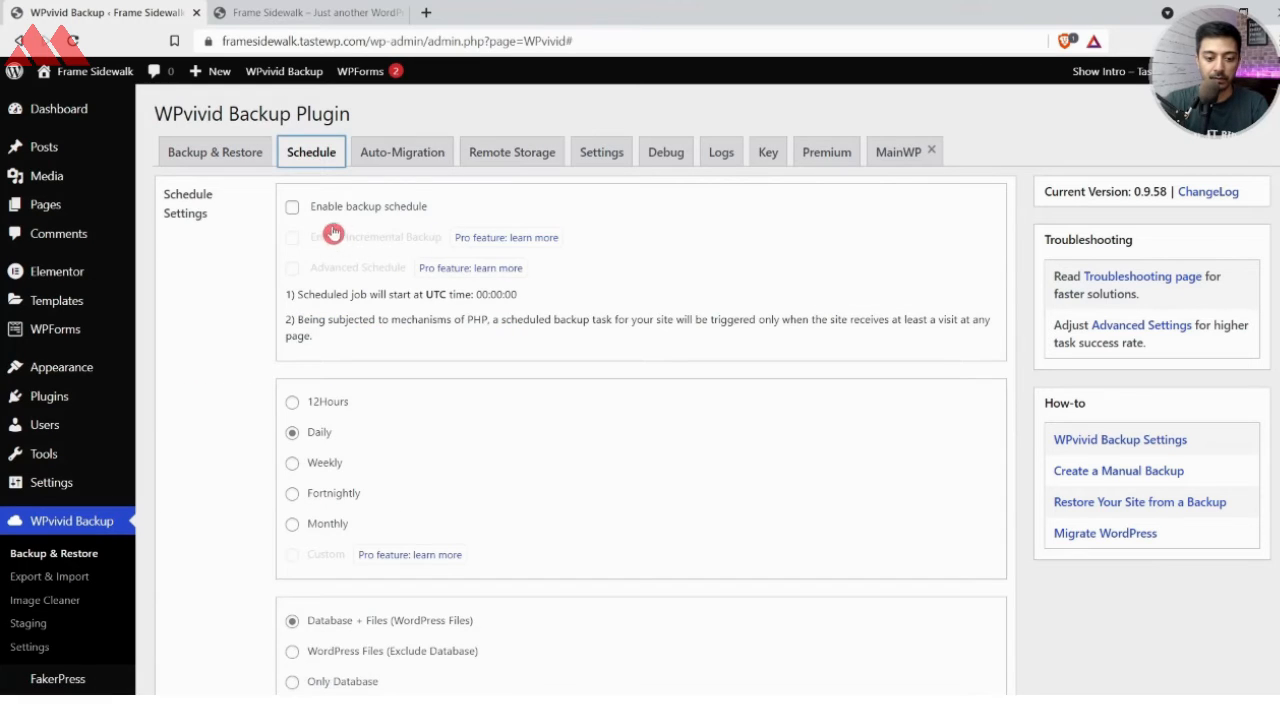
pyautogui.click(292, 207)
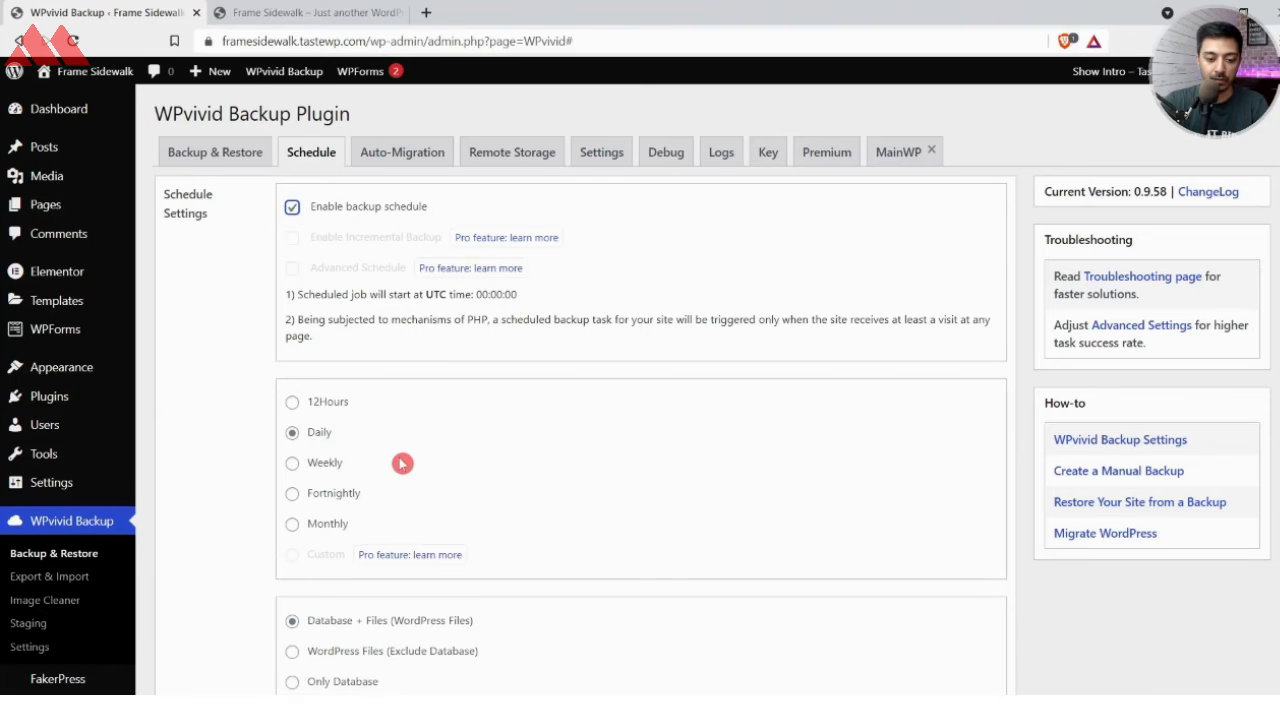
pyautogui.scroll(-1, 400, 463)
pyautogui.click(318, 395)
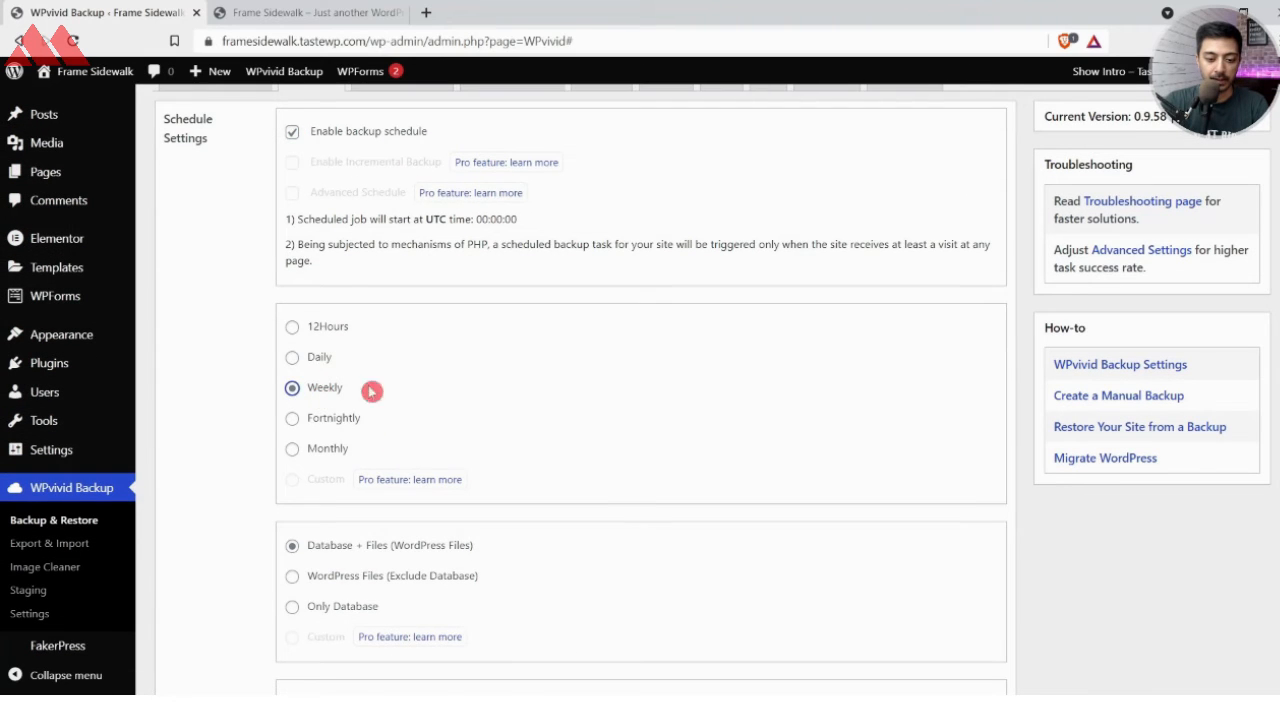
# Send the scheduled backups to remote storage and save the schedule changes
pyautogui.scroll(-3, 617, 480)
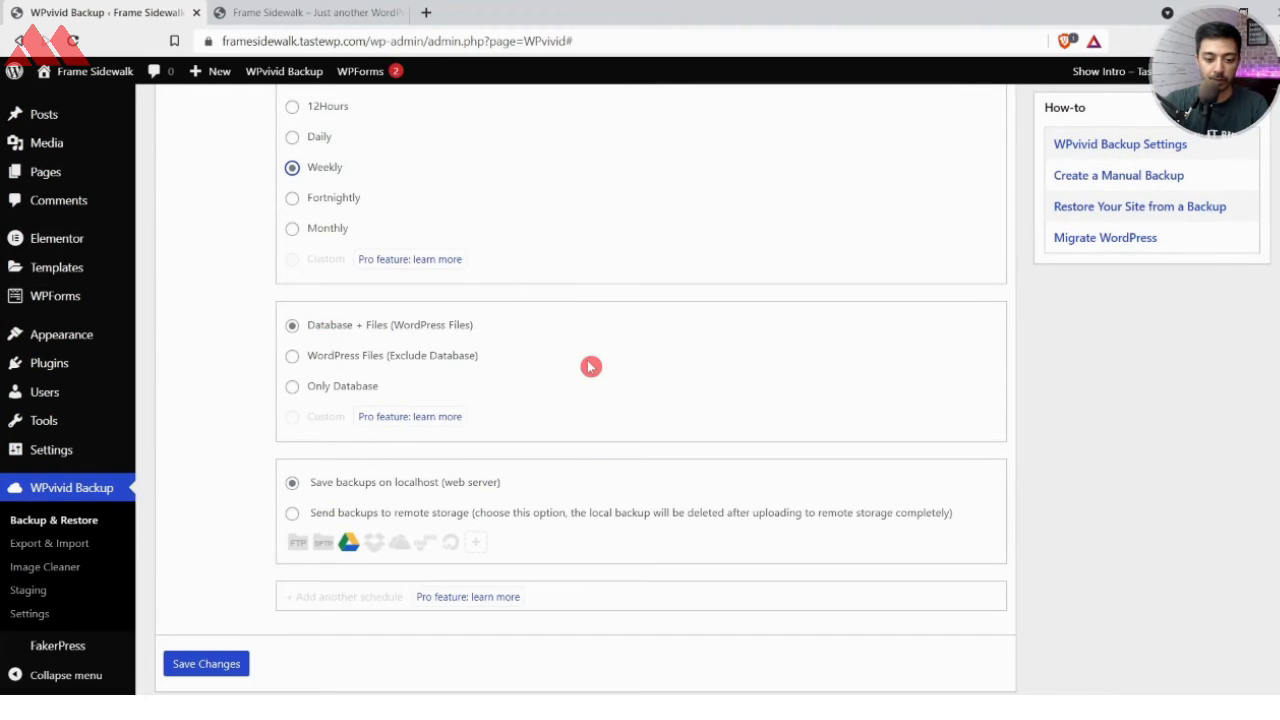
pyautogui.scroll(-3, 589, 363)
pyautogui.click(292, 346)
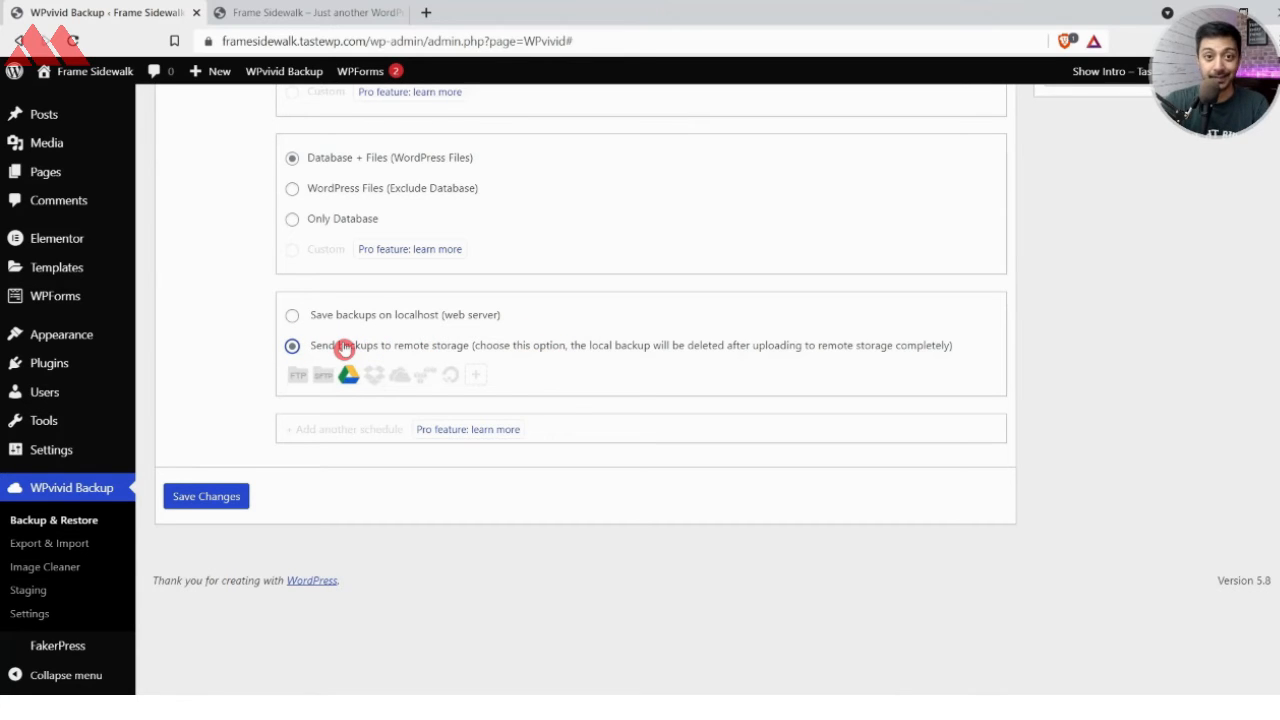
pyautogui.click(199, 497)
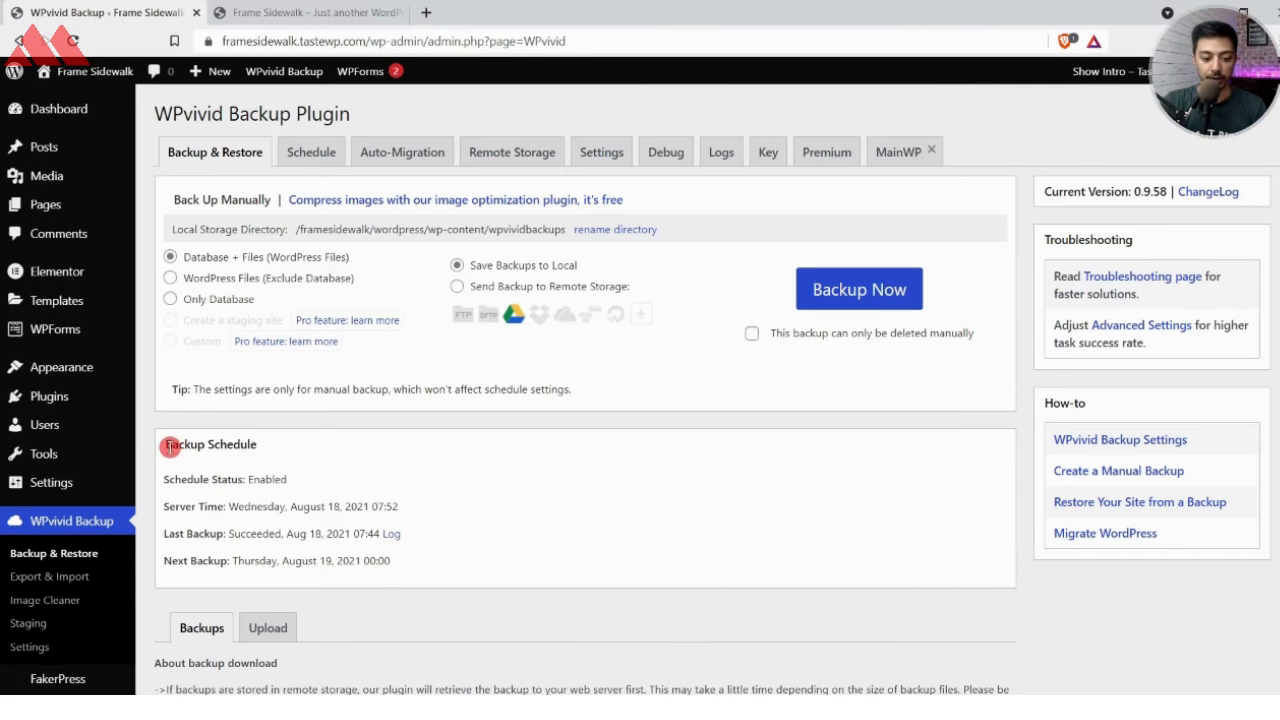
# Check the schedule status and the next backup date in the Backup Schedule section
pyautogui.moveTo(168, 453); pyautogui.dragTo(263, 444)
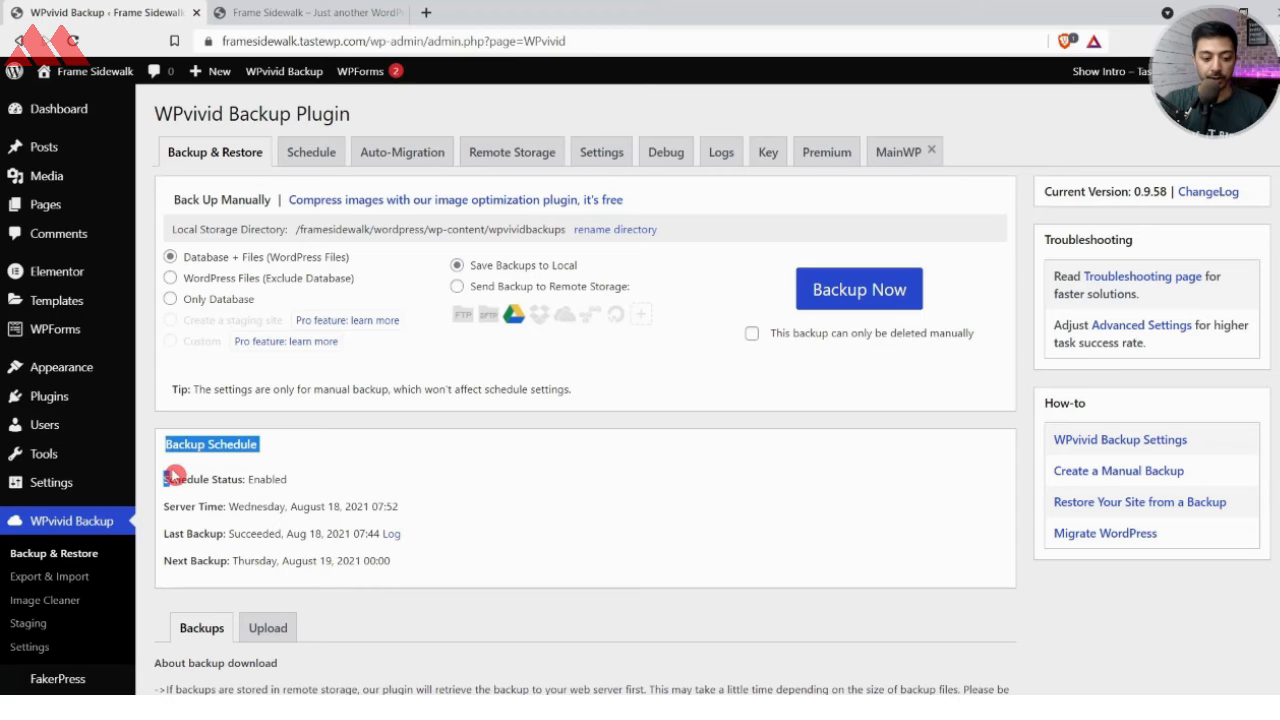
pyautogui.moveTo(166, 478); pyautogui.dragTo(265, 477)
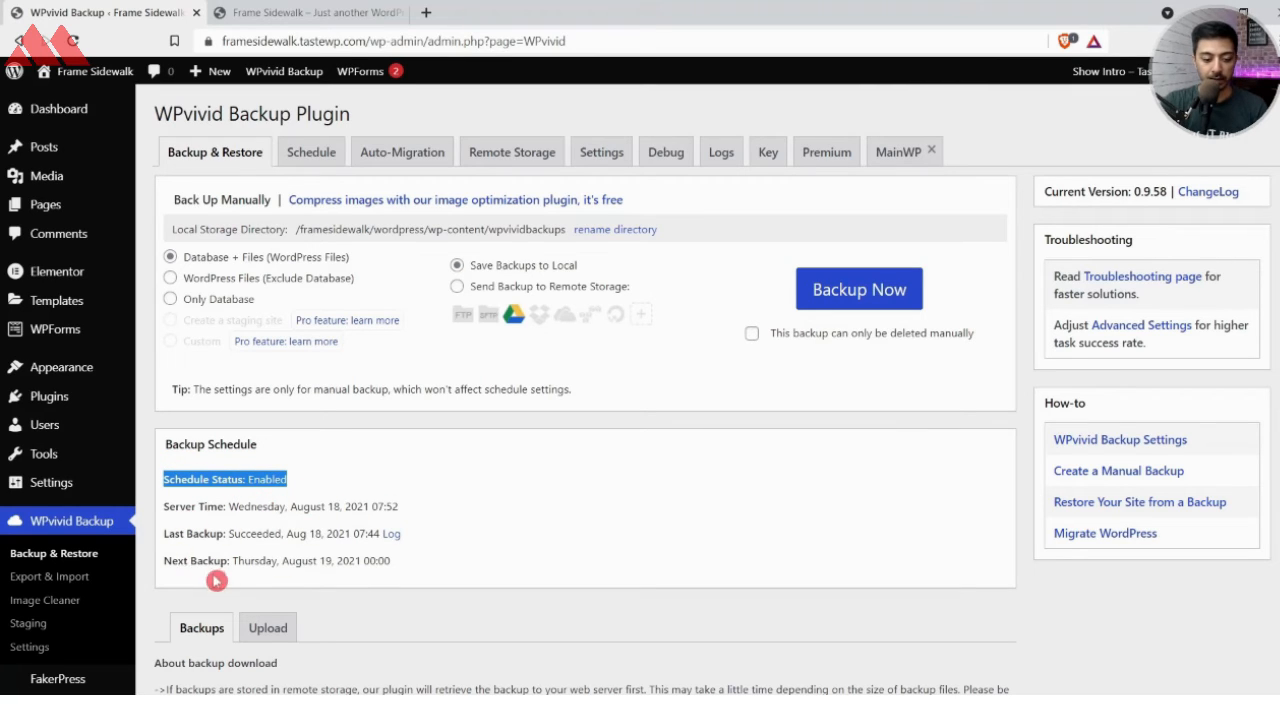
pyautogui.moveTo(233, 562); pyautogui.dragTo(395, 568)
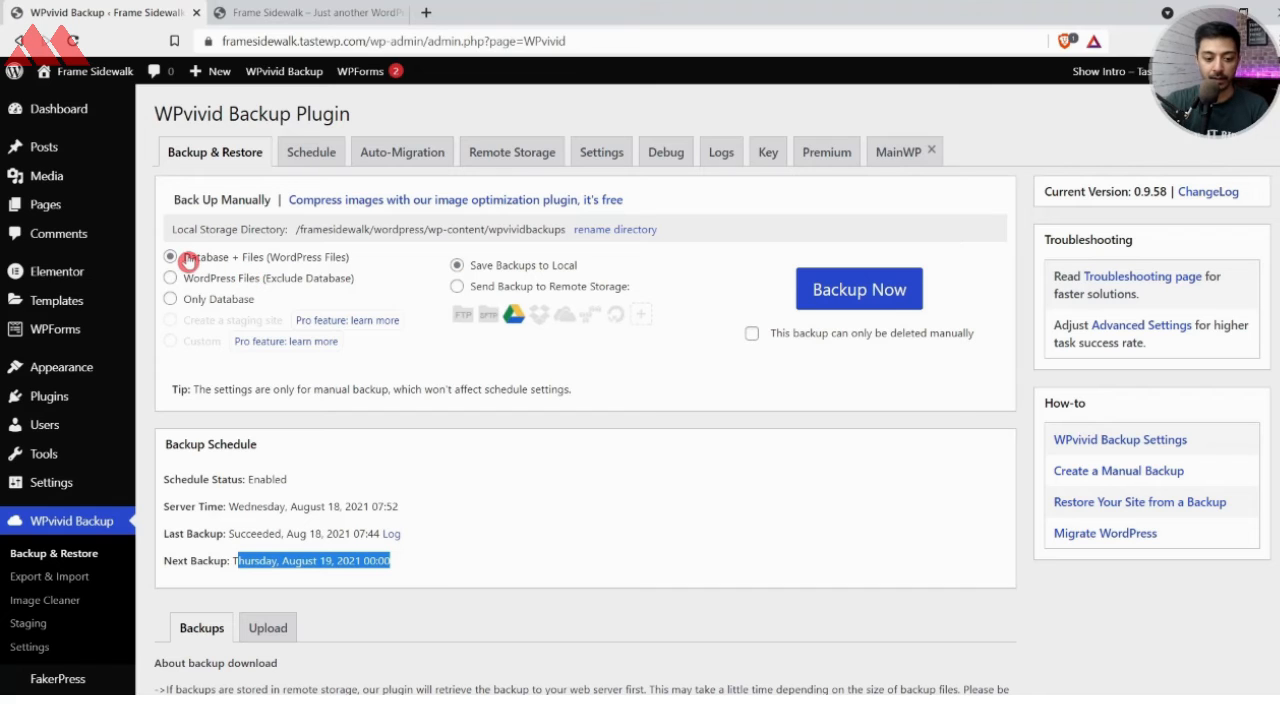
# Run a manual backup of the database and files to the Google Drive remote storage
pyautogui.click(455, 288)
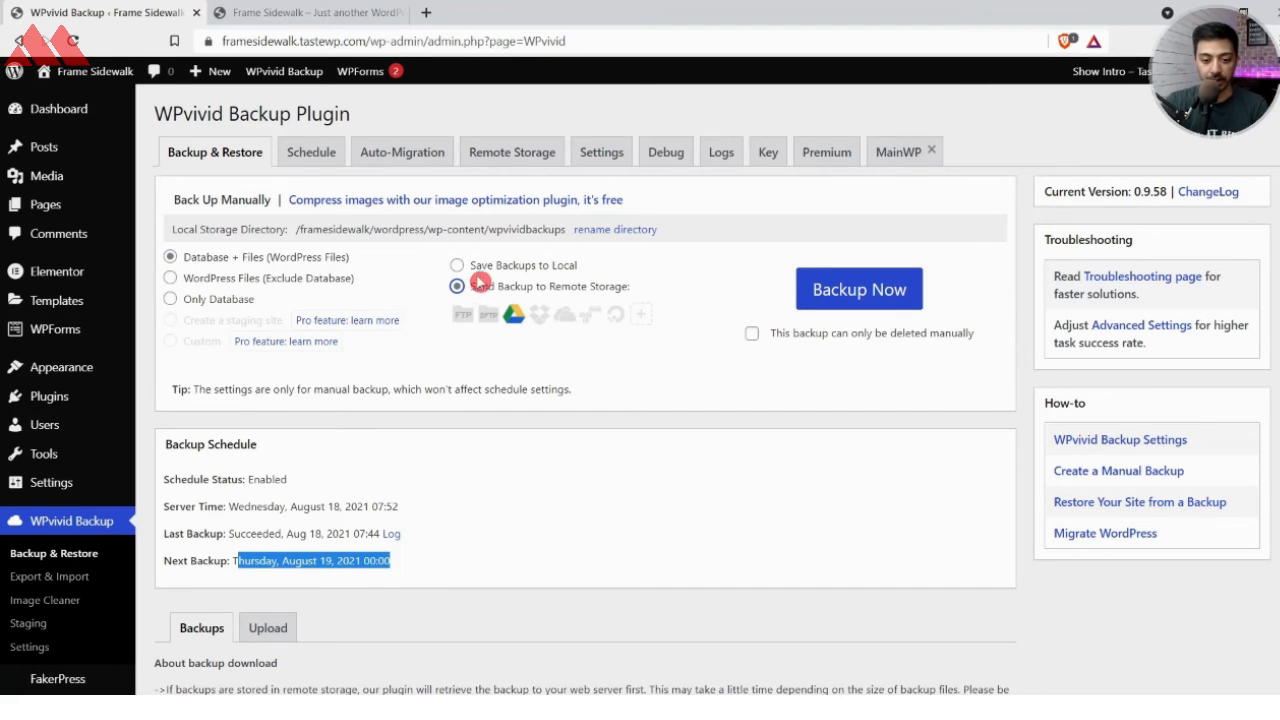
pyautogui.click(580, 262)
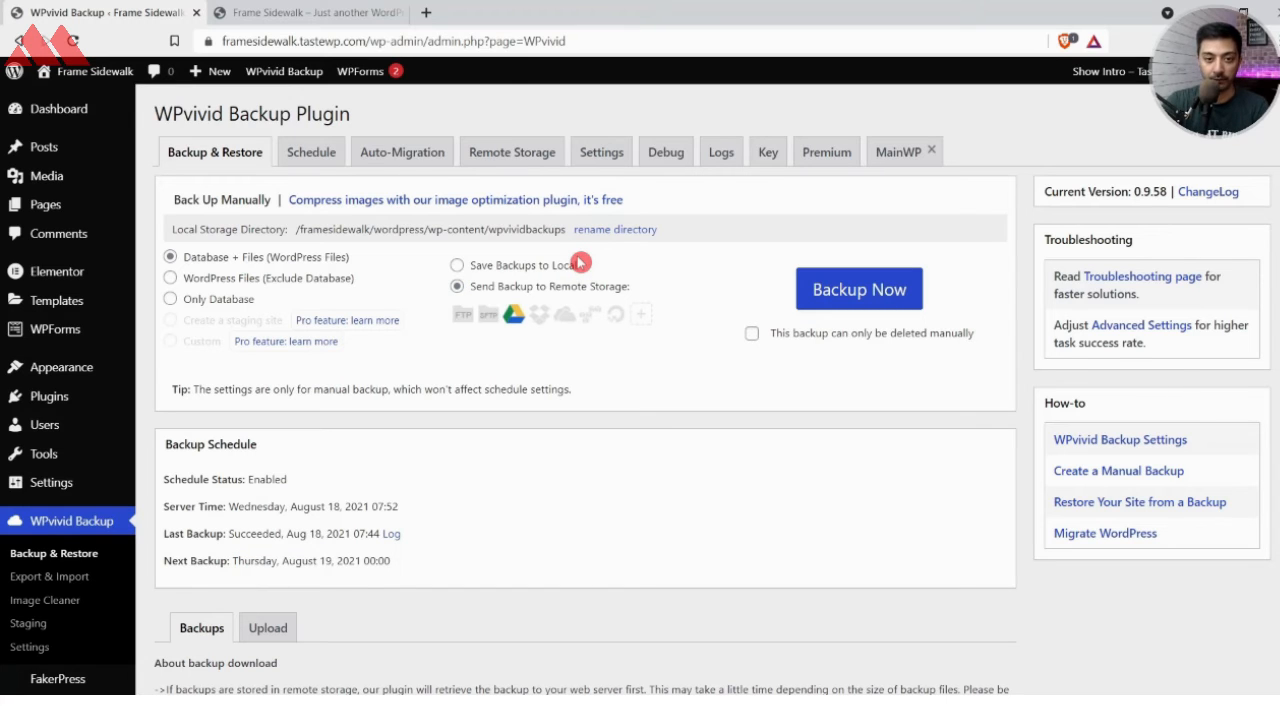
pyautogui.hotkey('ctrl', 't')
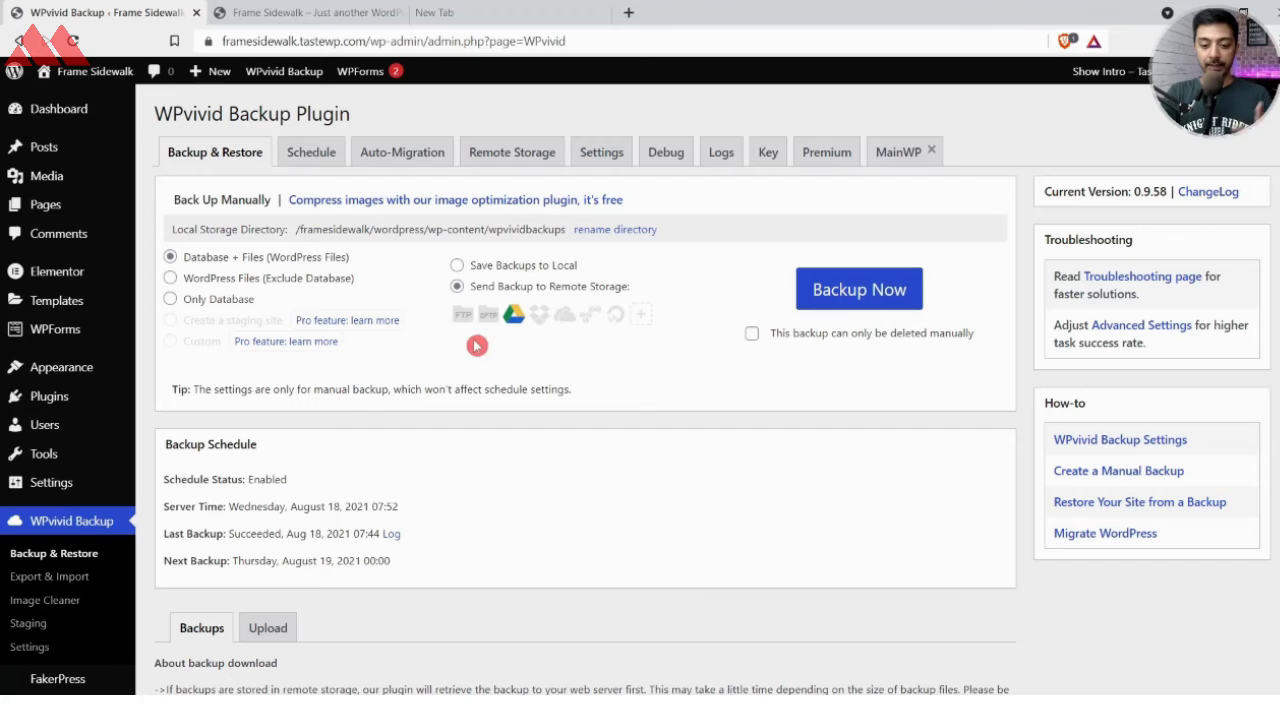
pyautogui.click(873, 299)
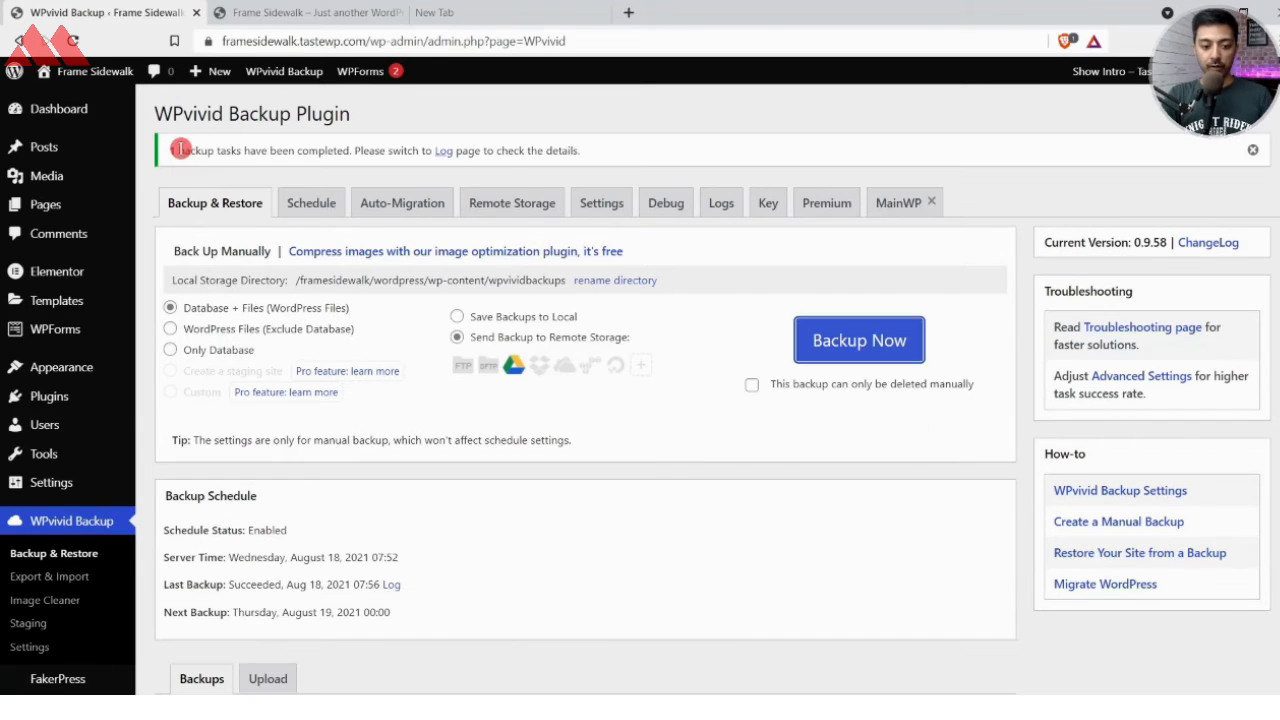
# Check the backup completion notice and the new Google Drive entry in the list of backups
pyautogui.doubleClick(182, 150)
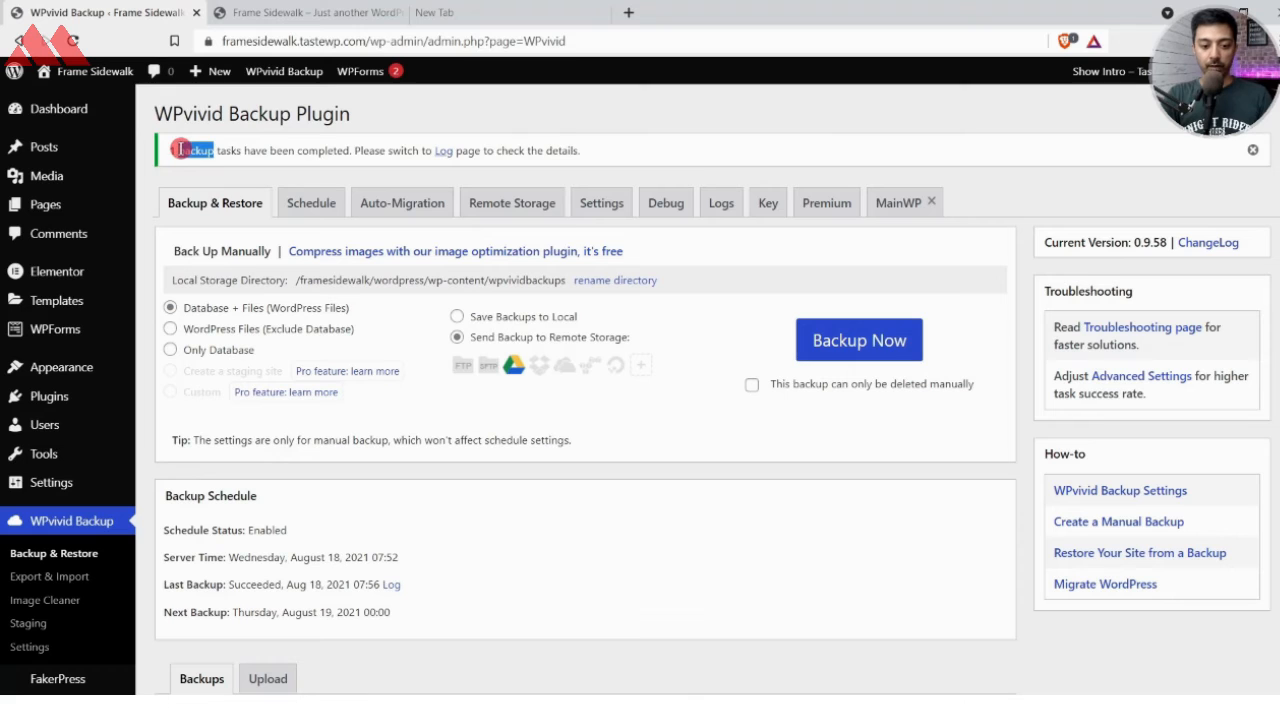
pyautogui.tripleClick(180, 150)
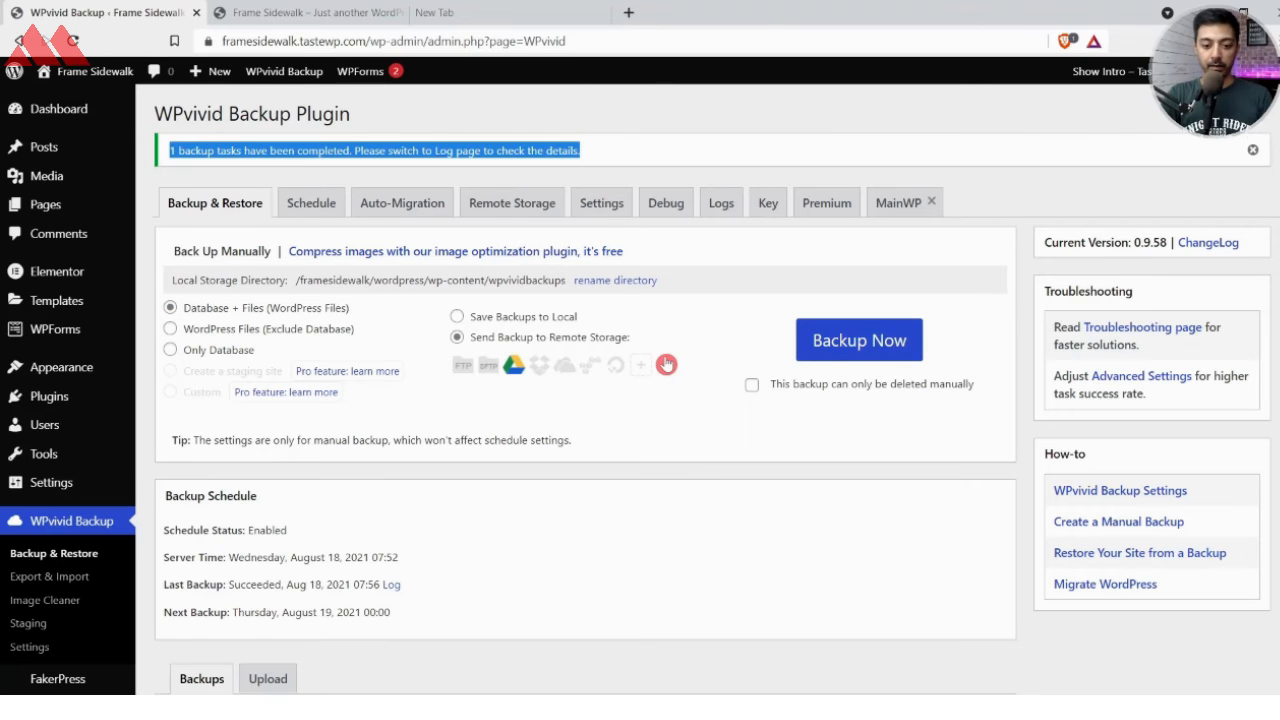
pyautogui.scroll(-5, 666, 358)
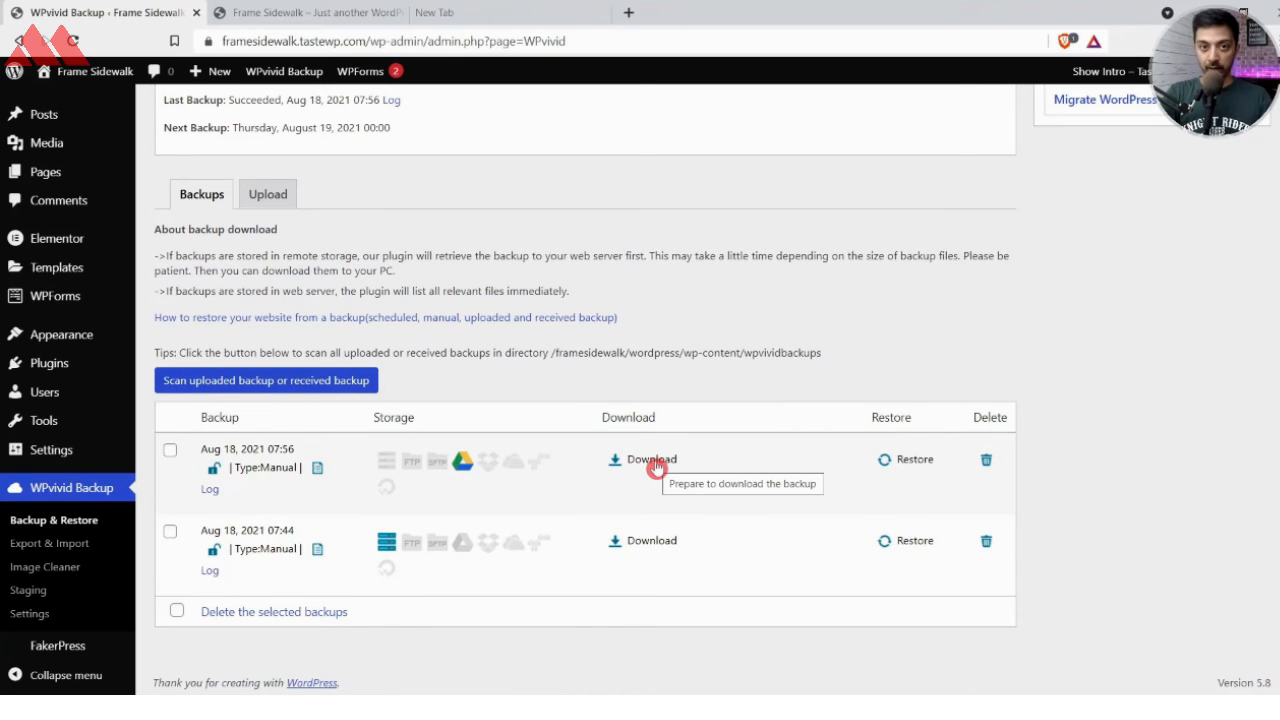
# Open the Splendid Punishment site's front page in a new tab and compare it with the Frame Sidewalk site
pyautogui.click(530, 7)
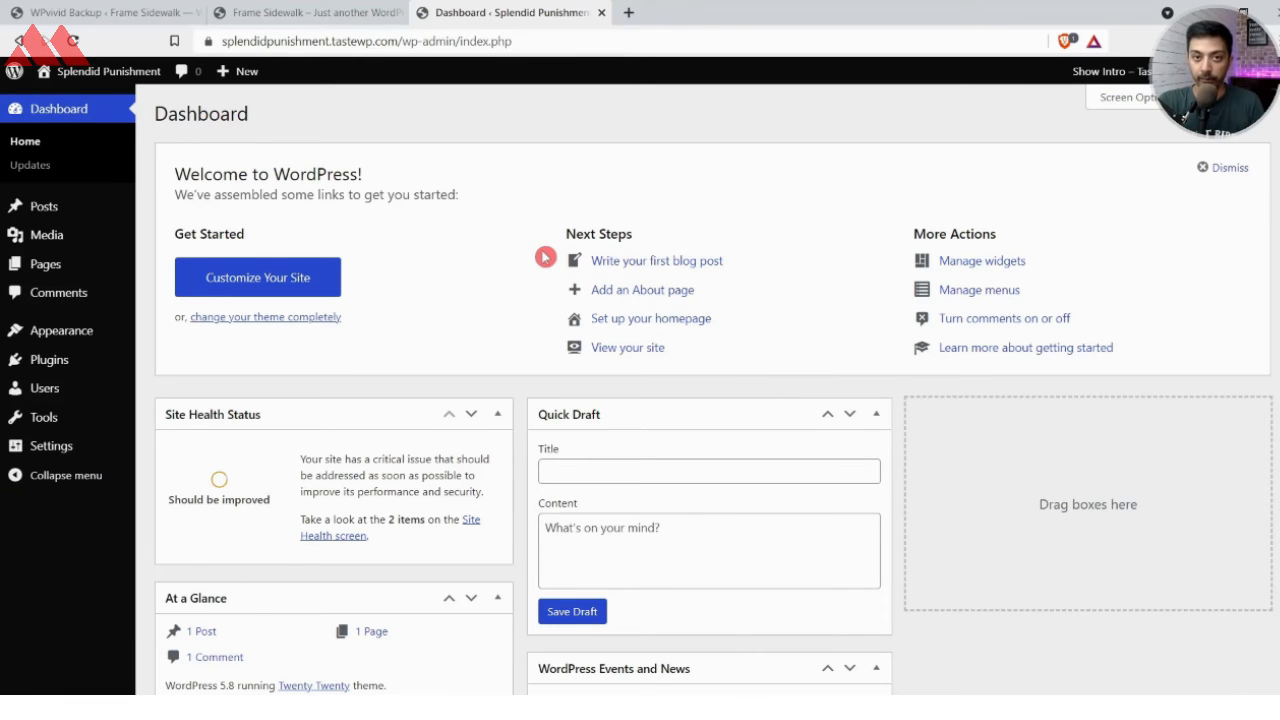
pyautogui.moveTo(115, 74)
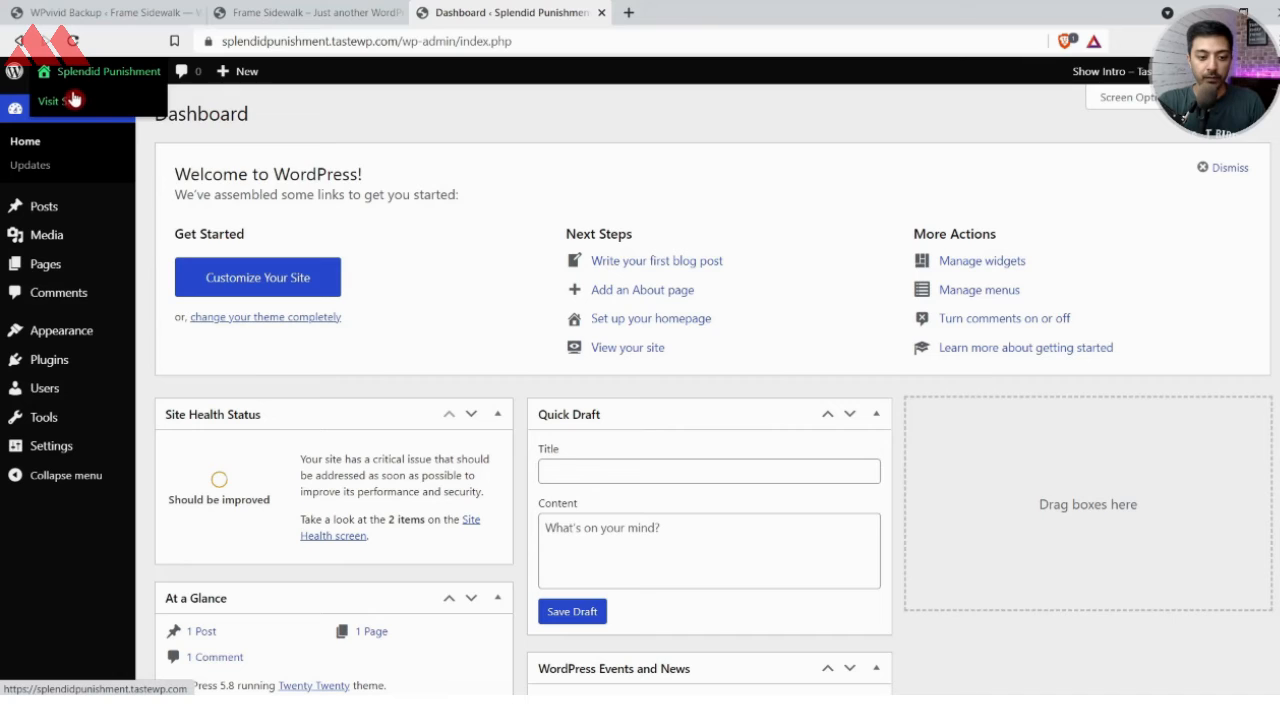
pyautogui.rightClick(72, 98)
pyautogui.click(90, 106)
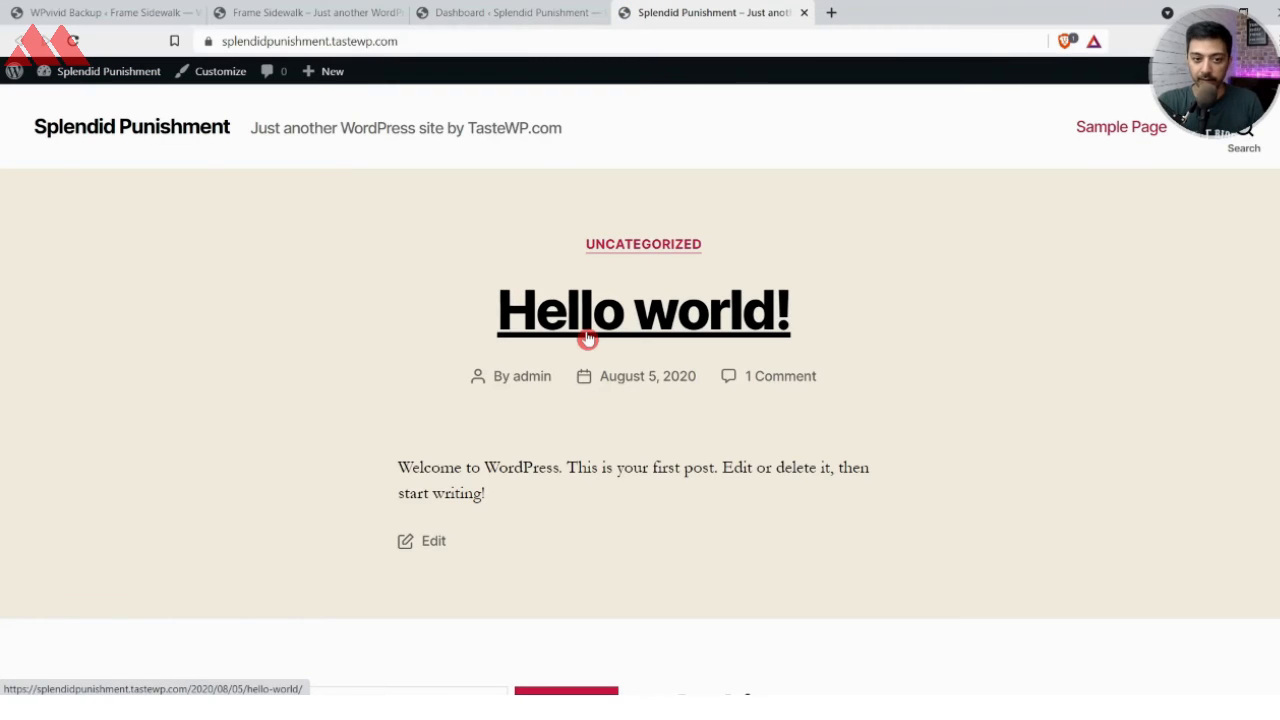
pyautogui.click(388, 10)
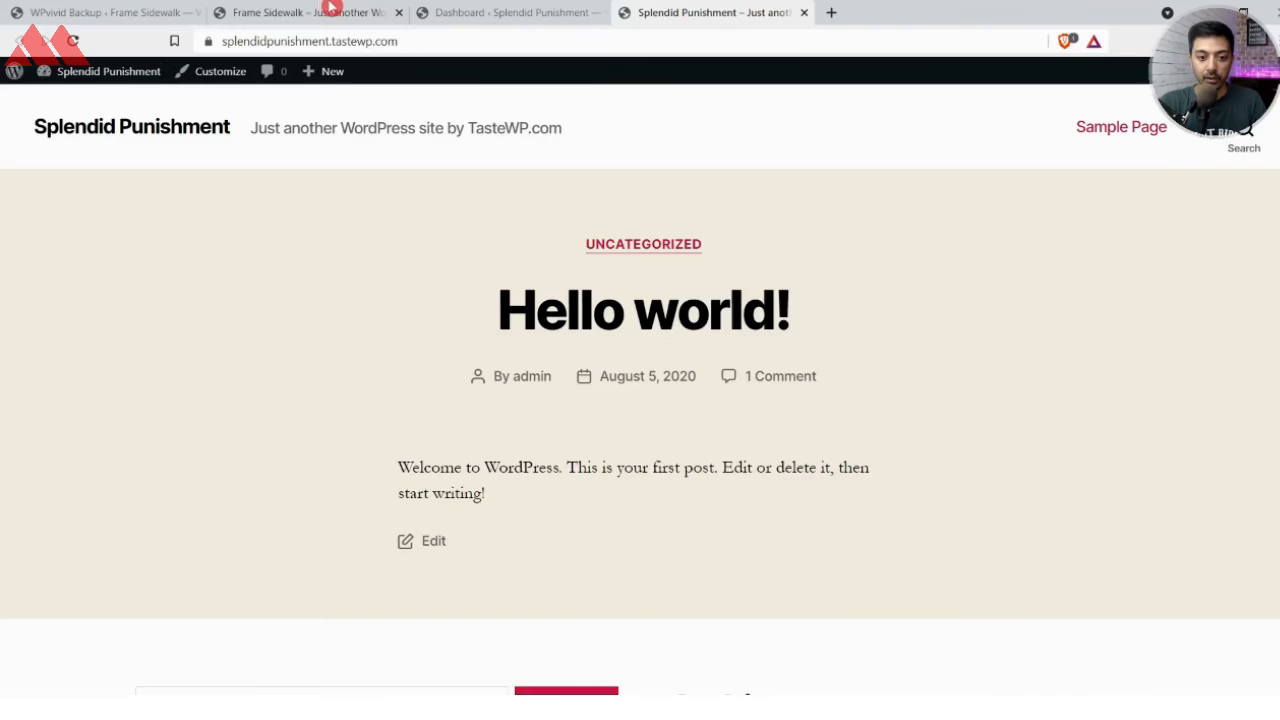
pyautogui.click(331, 7)
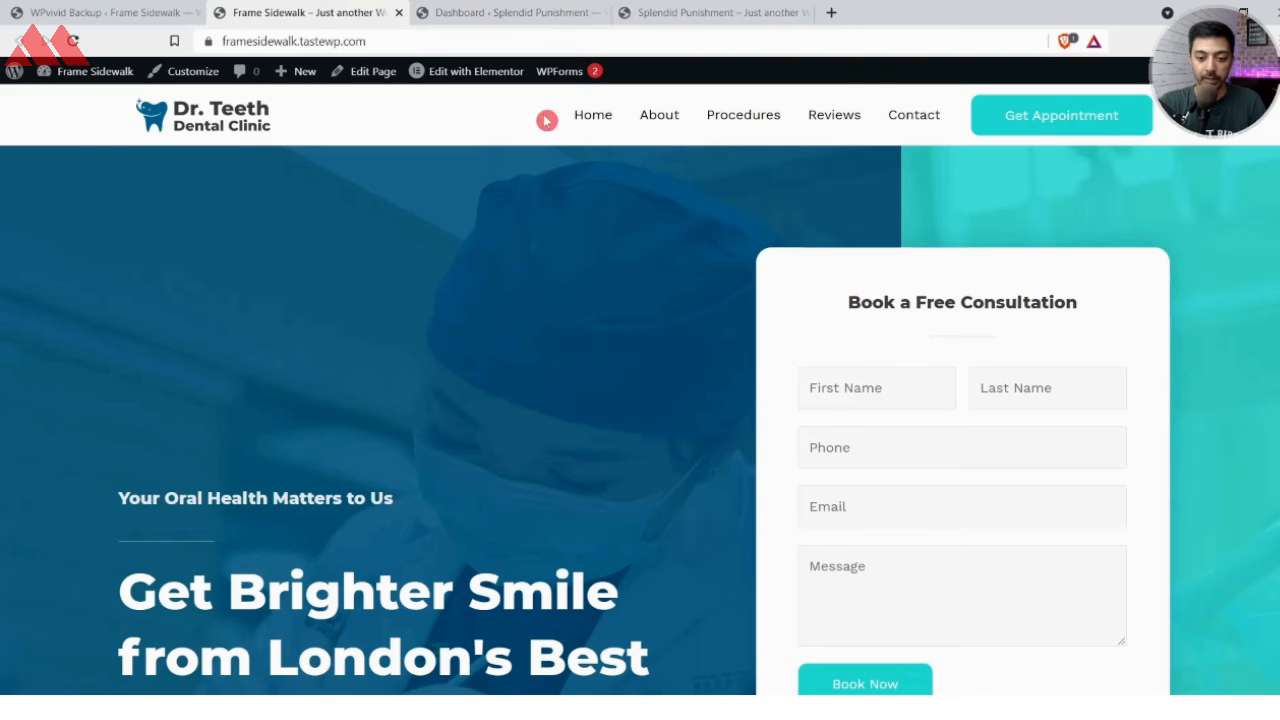
pyautogui.click(657, 10)
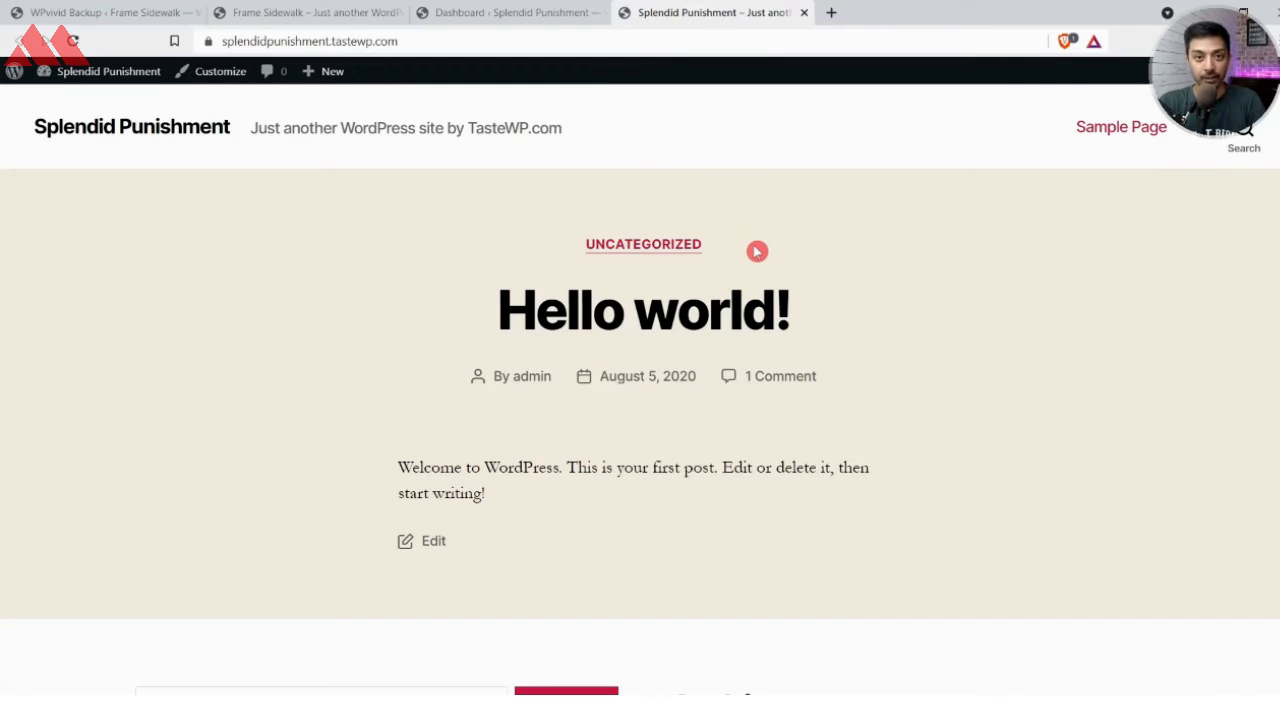
# Search for wpvivid on the Splendid Punishment site, then install and activate the WPvivid Backup and Migration Plugin
pyautogui.click(510, 12)
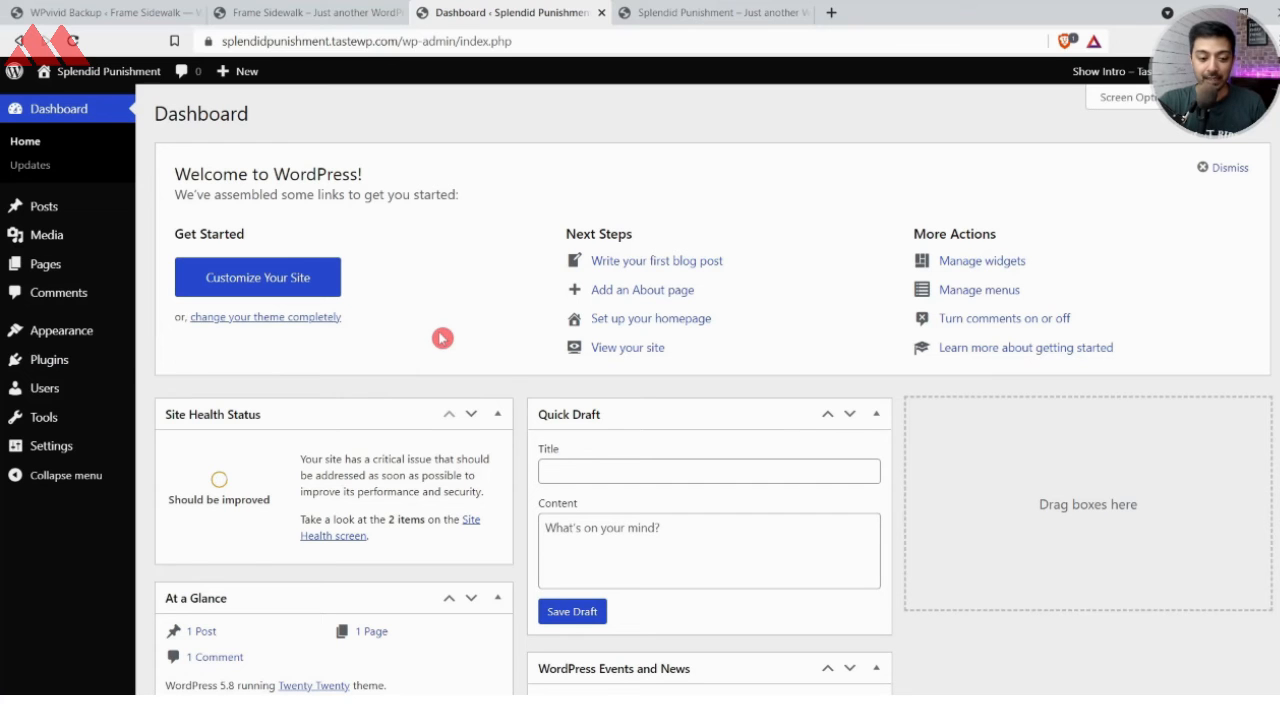
pyautogui.moveTo(80, 362)
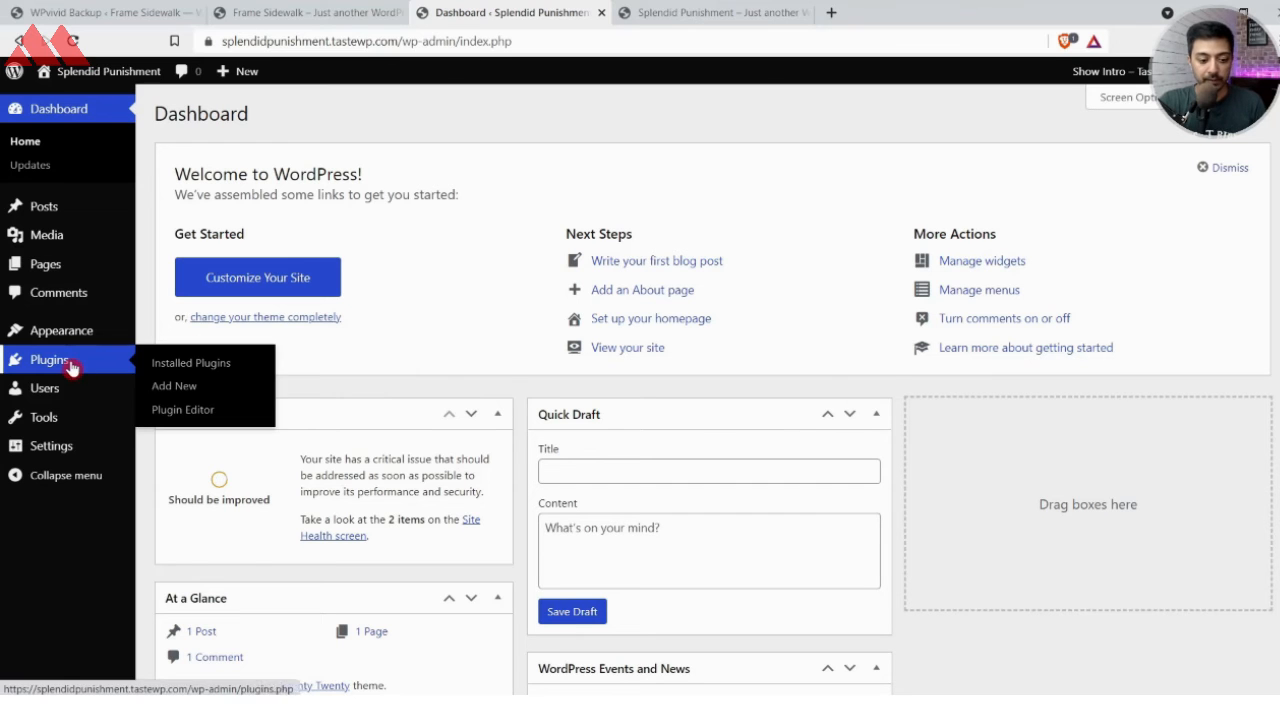
pyautogui.click(160, 396)
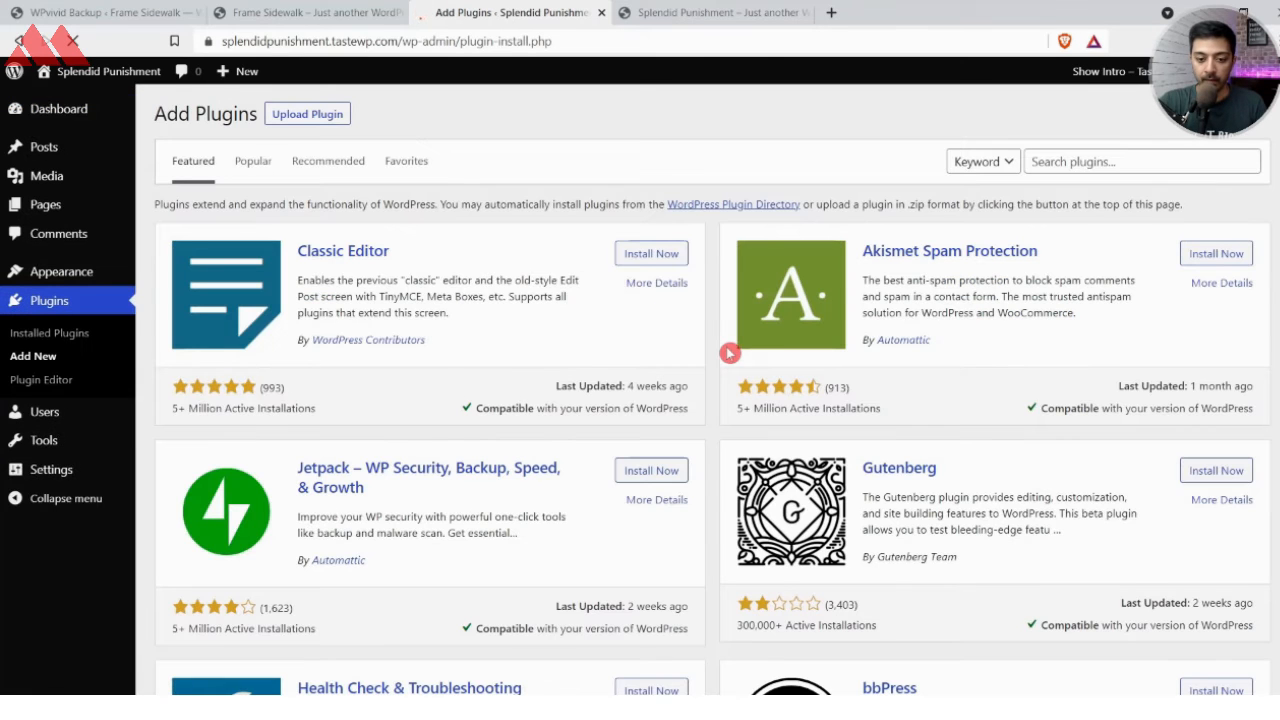
pyautogui.click(1081, 161)
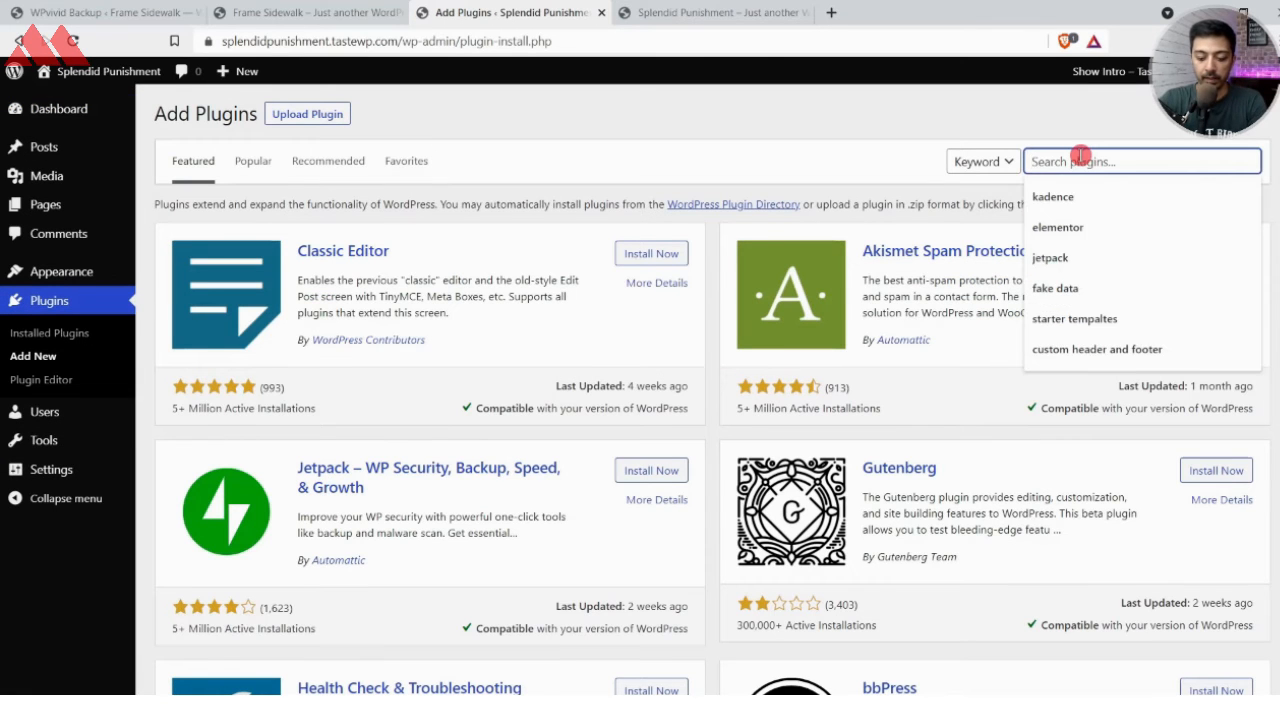
pyautogui.write('wpvivid')
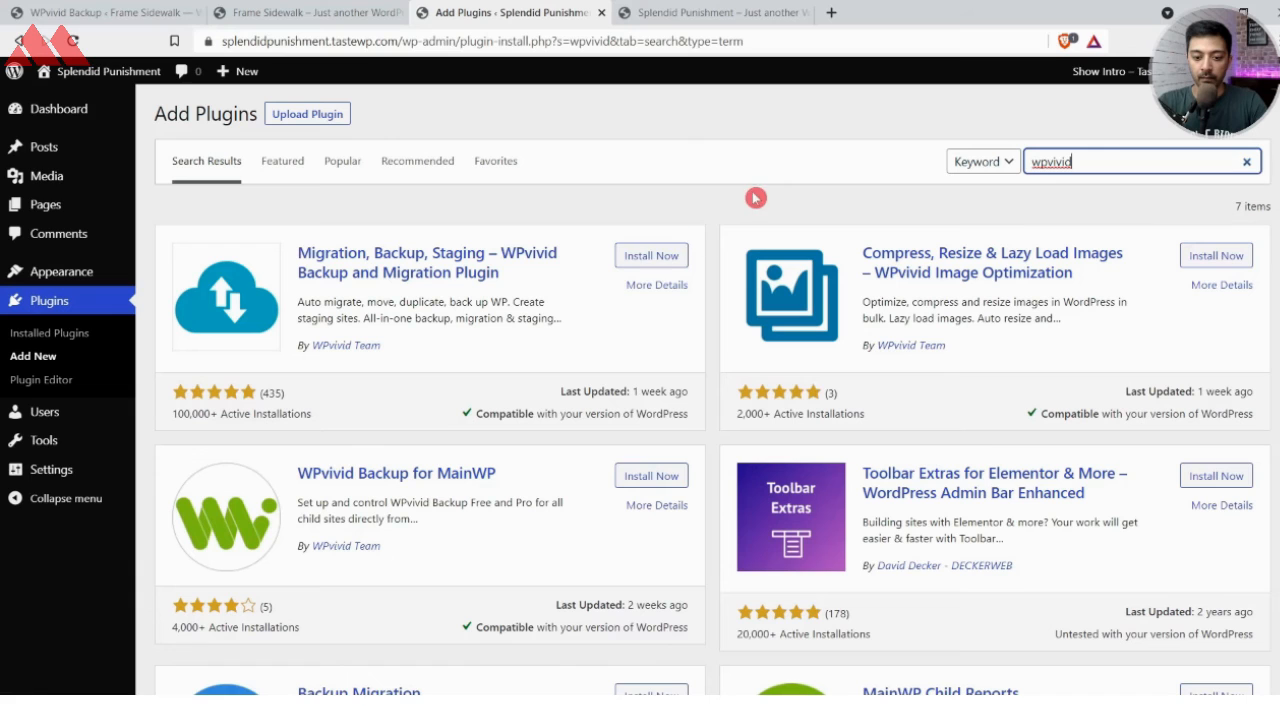
pyautogui.click(648, 264)
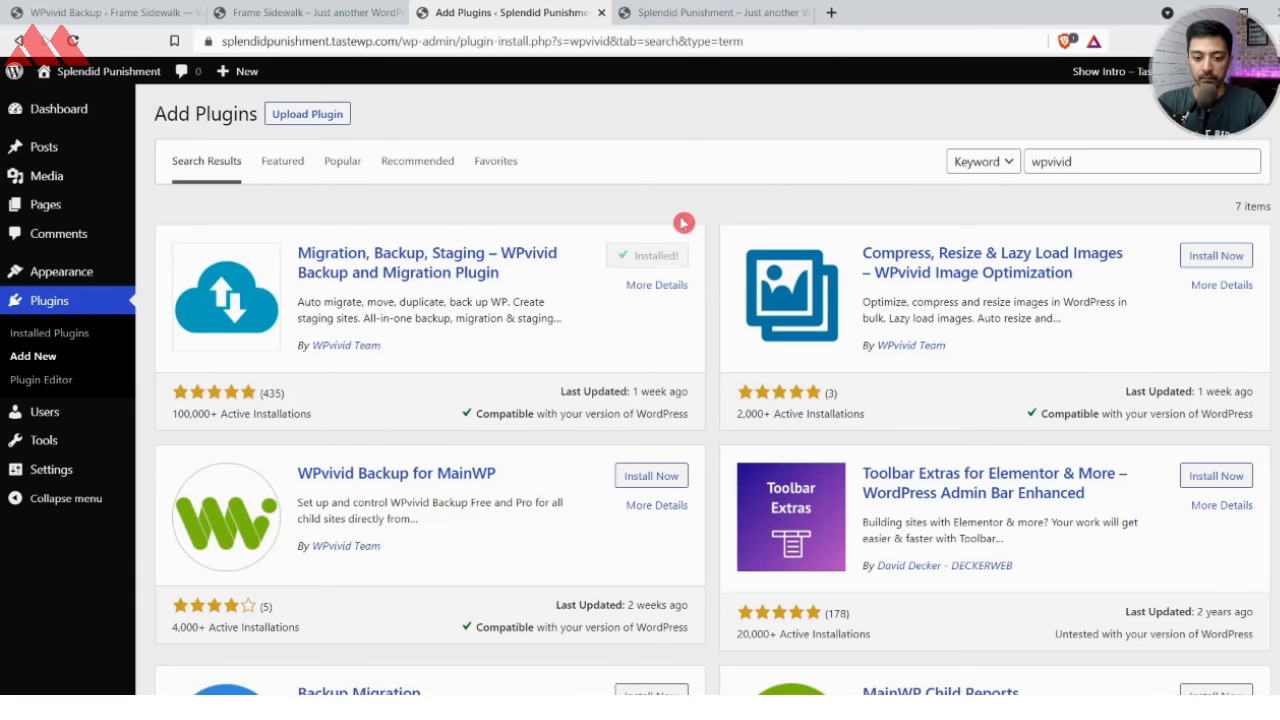
pyautogui.click(660, 252)
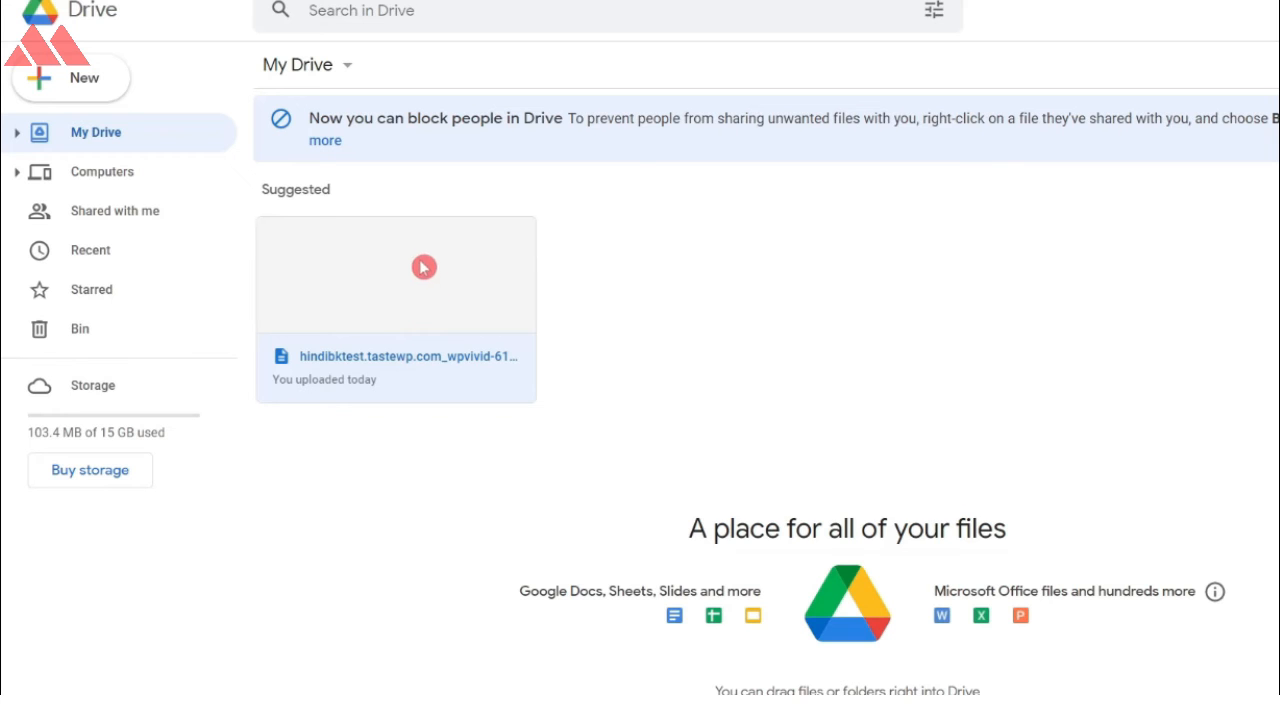
# Switch to Google Drive and open the WPvivid backup file uploaded today for download
pyautogui.rightClick(404, 259)
pyautogui.click(864, 300)
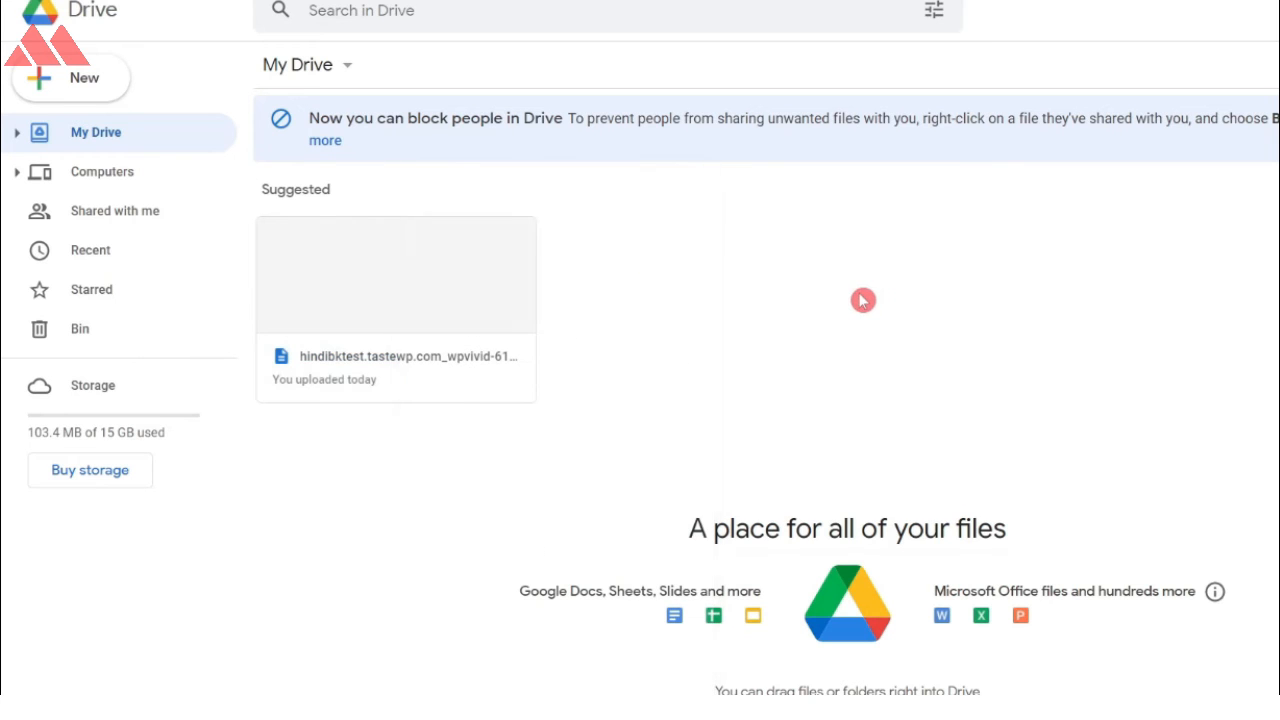
pyautogui.doubleClick(369, 277)
pyautogui.press('Return')
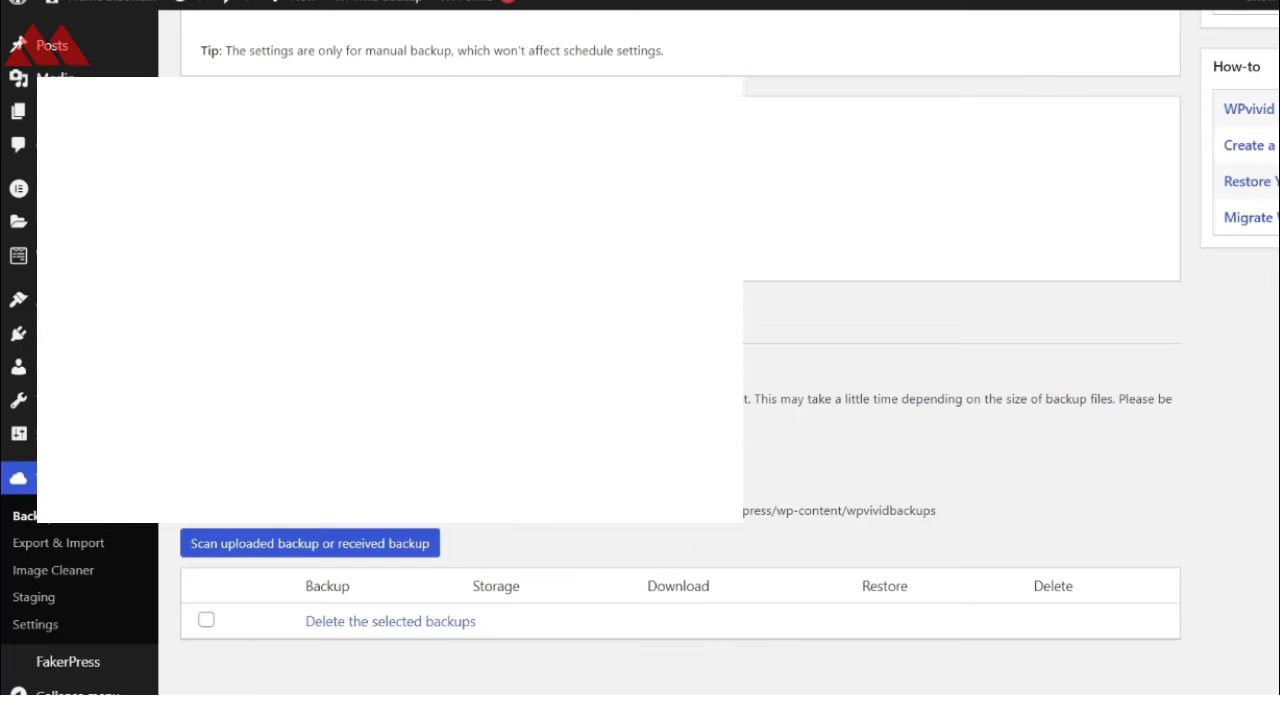
# Upload the downloaded backup_all (1).zip file to WPvivid's backups and acknowledge the completed upload
pyautogui.click(306, 332)
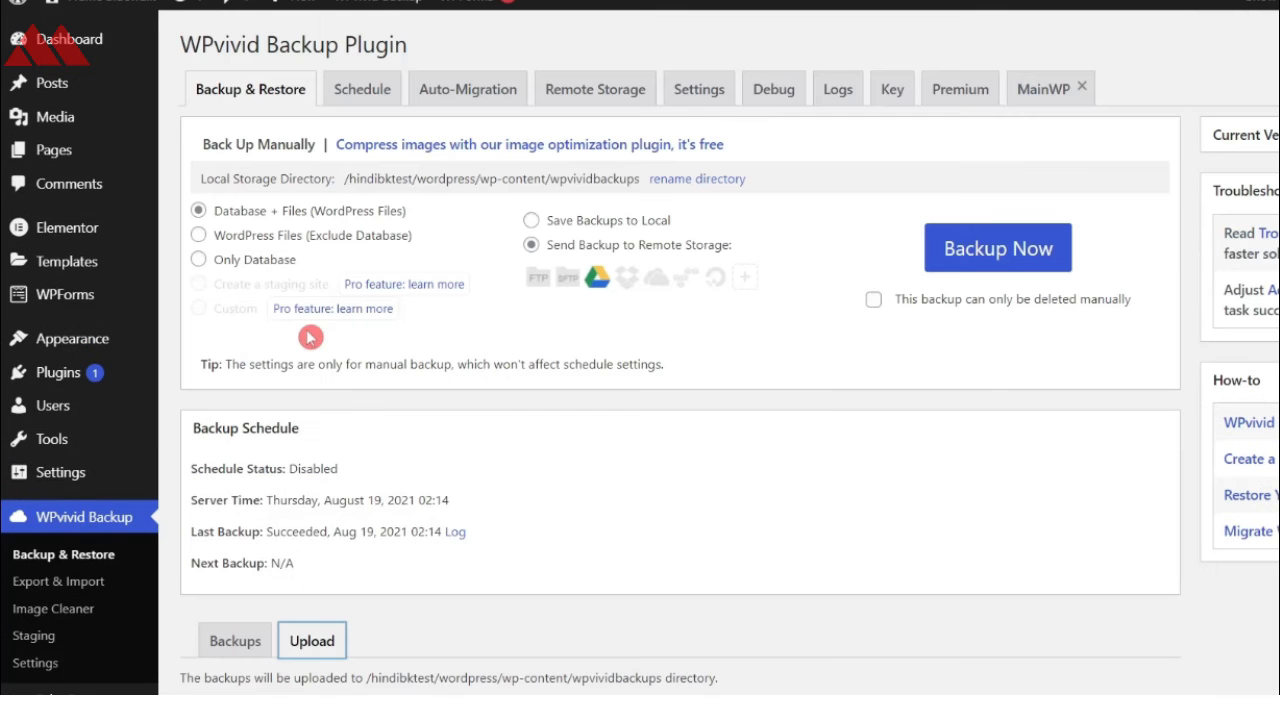
pyautogui.scroll(-3, 698, 517)
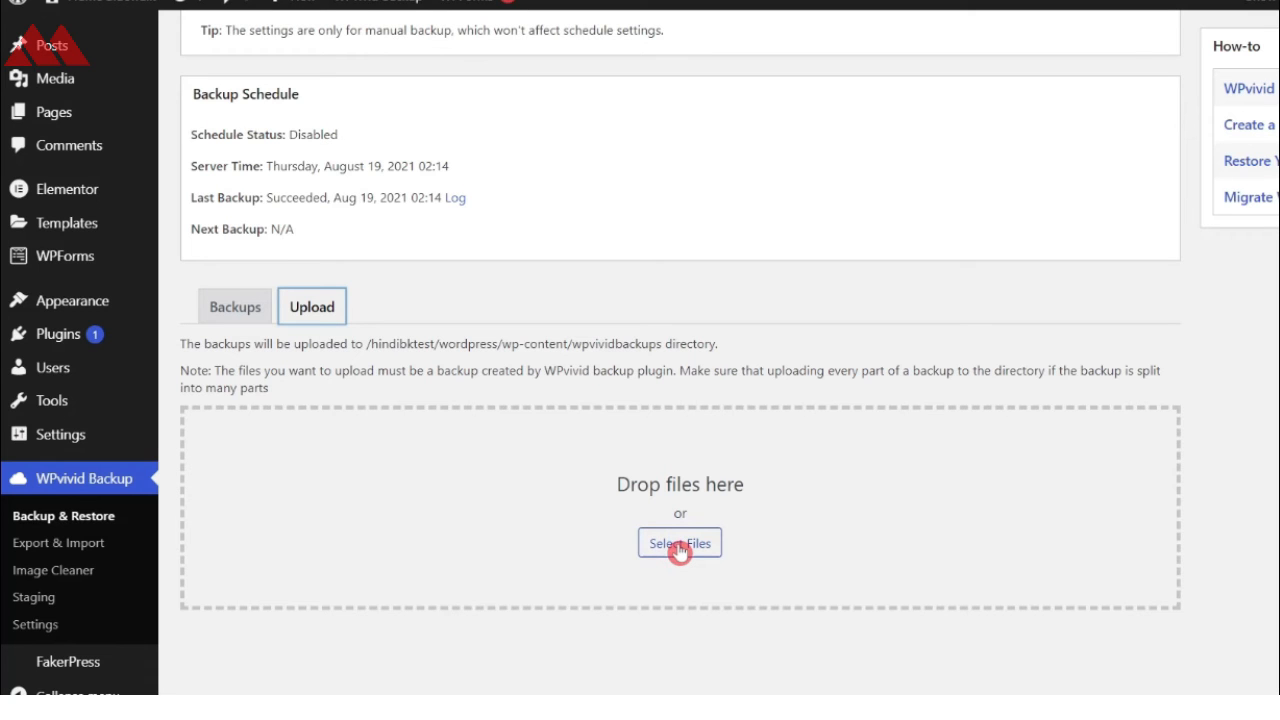
pyautogui.click(680, 546)
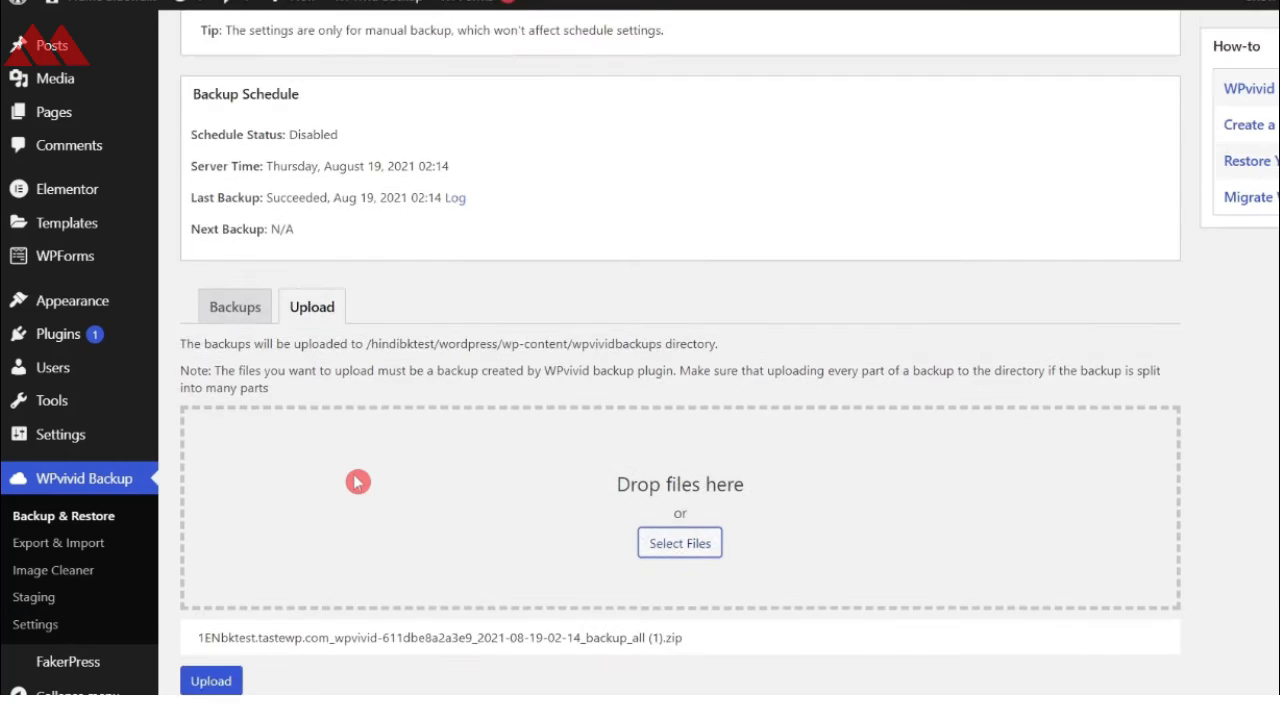
pyautogui.scroll(-1, 355, 477)
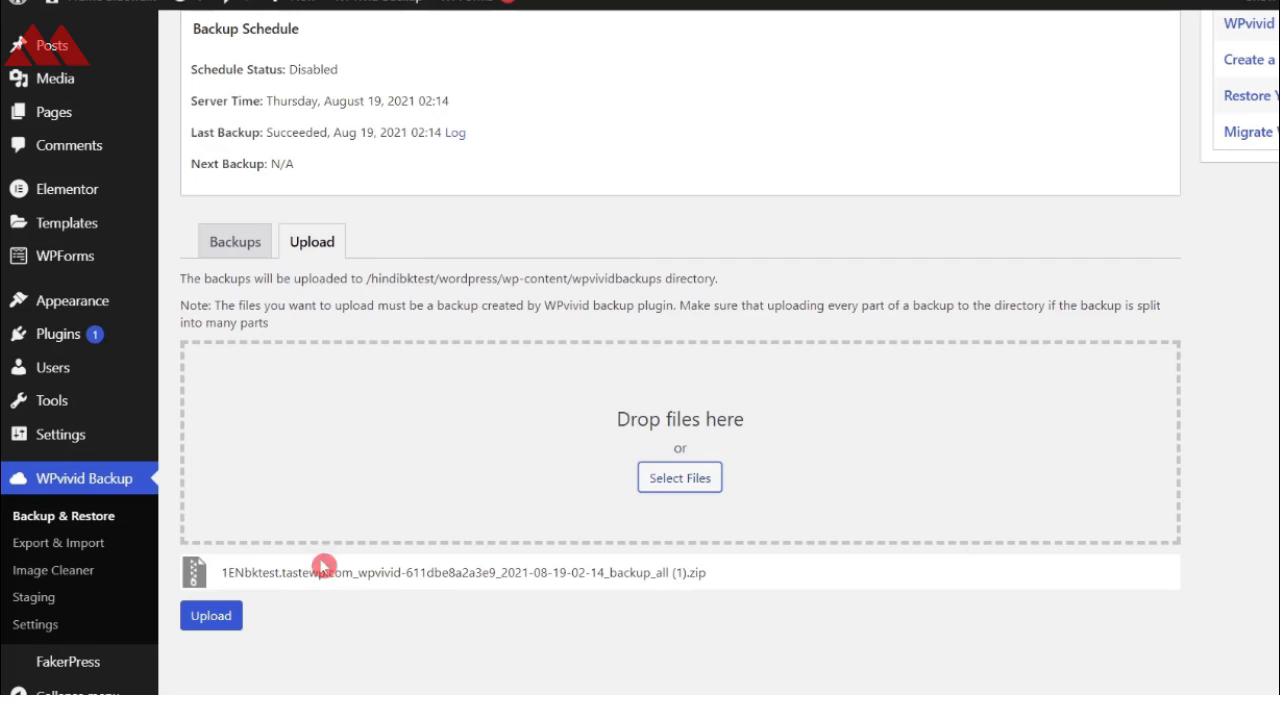
pyautogui.click(216, 616)
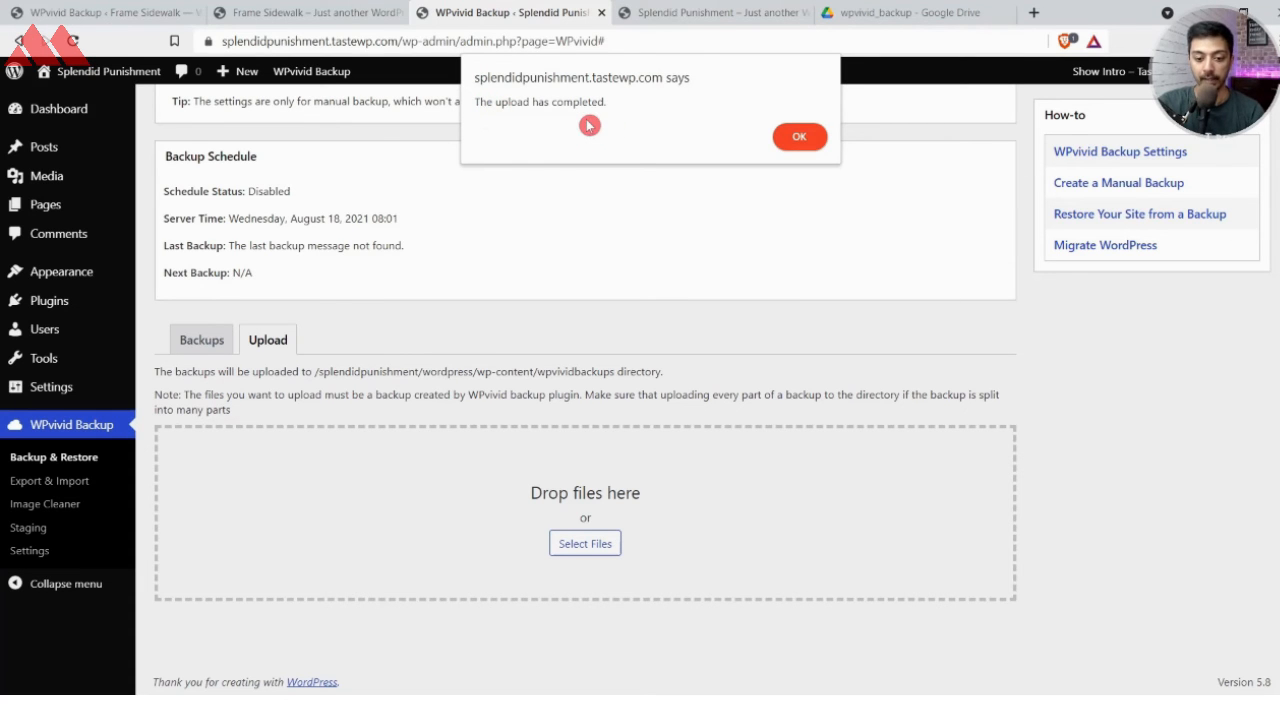
pyautogui.click(799, 140)
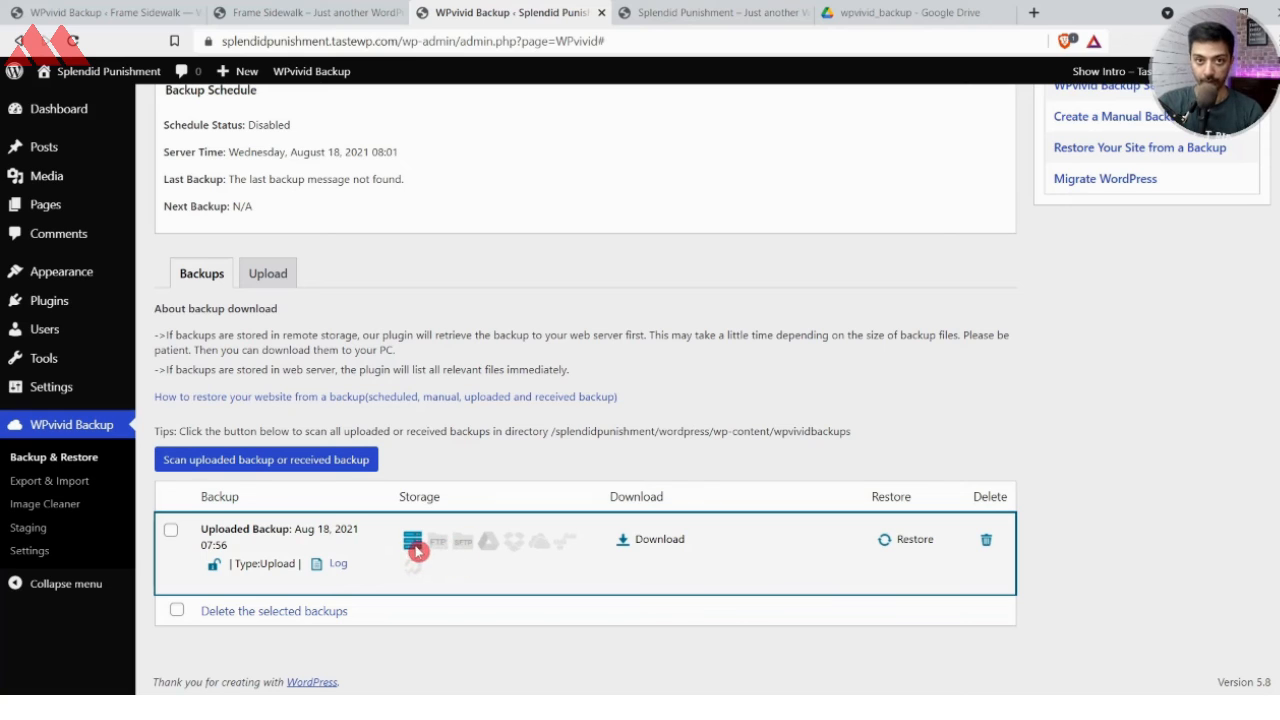
# Restore the site from the uploaded backup of Aug 18, 2021 07:56 and confirm the restore
pyautogui.click(884, 542)
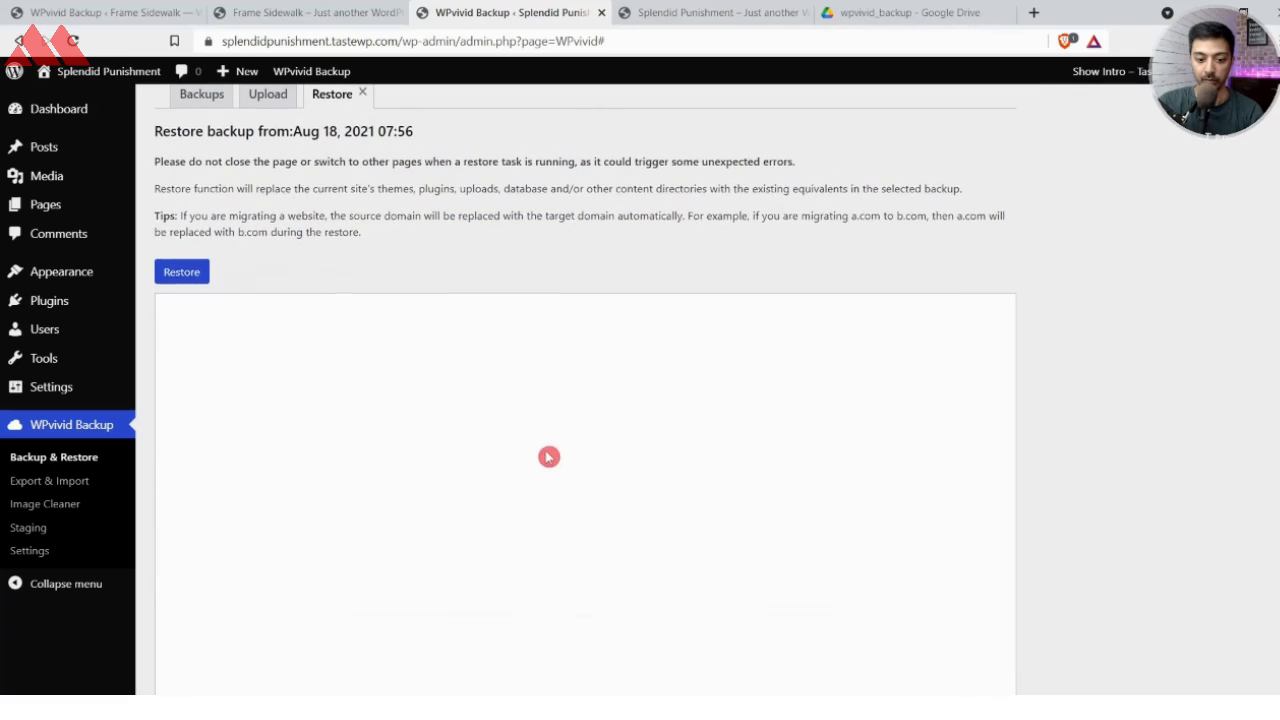
pyautogui.click(174, 278)
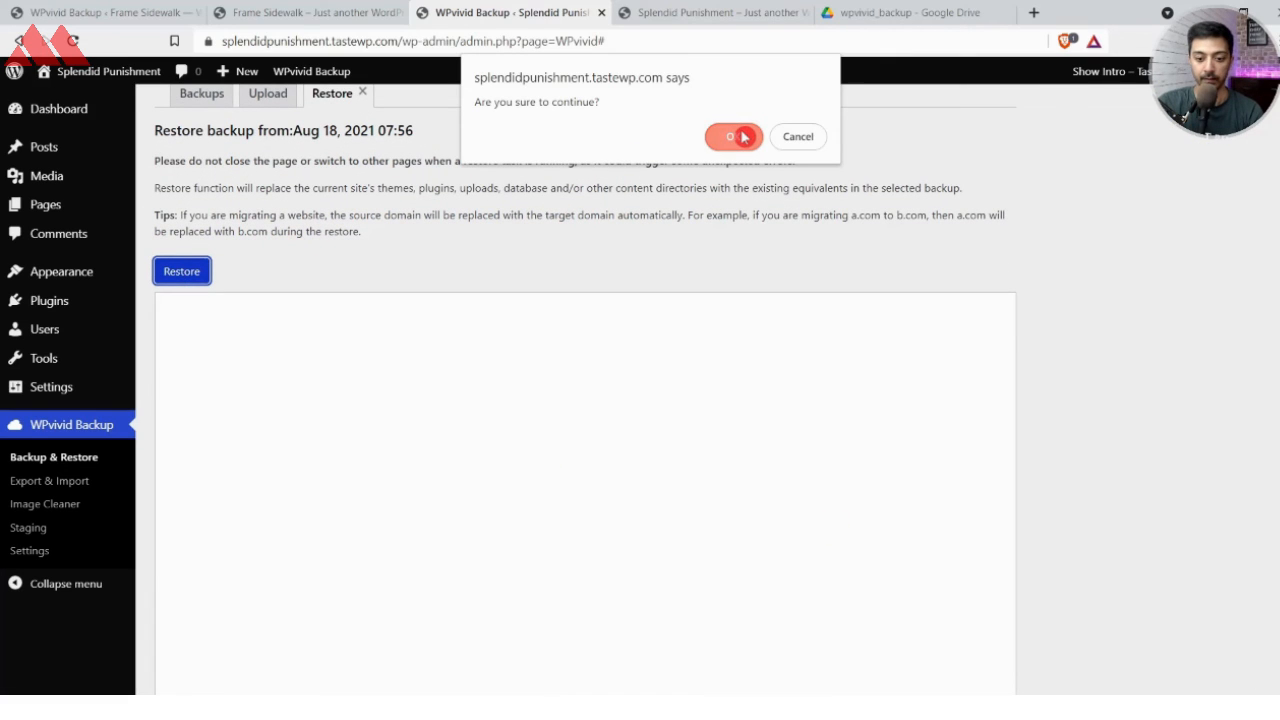
pyautogui.click(742, 137)
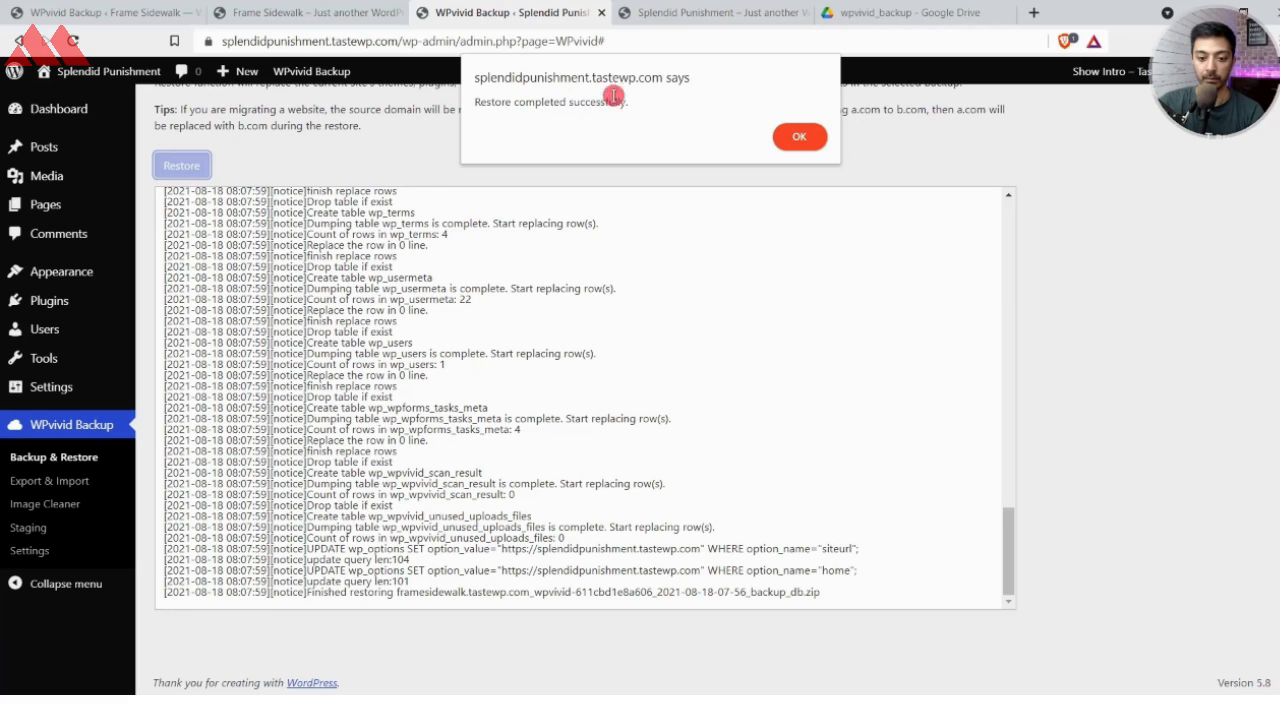
pyautogui.click(800, 139)
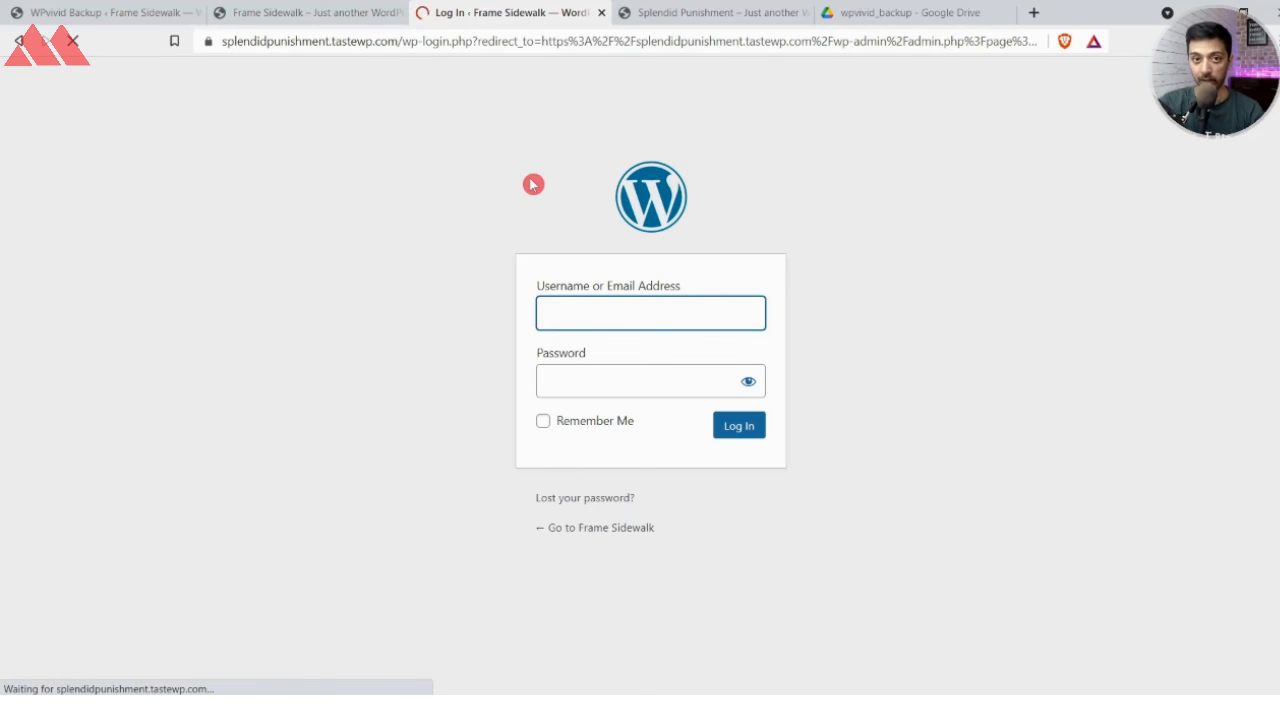
# Reload the Splendid Punishment front page and look through the restored dental clinic content
pyautogui.click(656, 10)
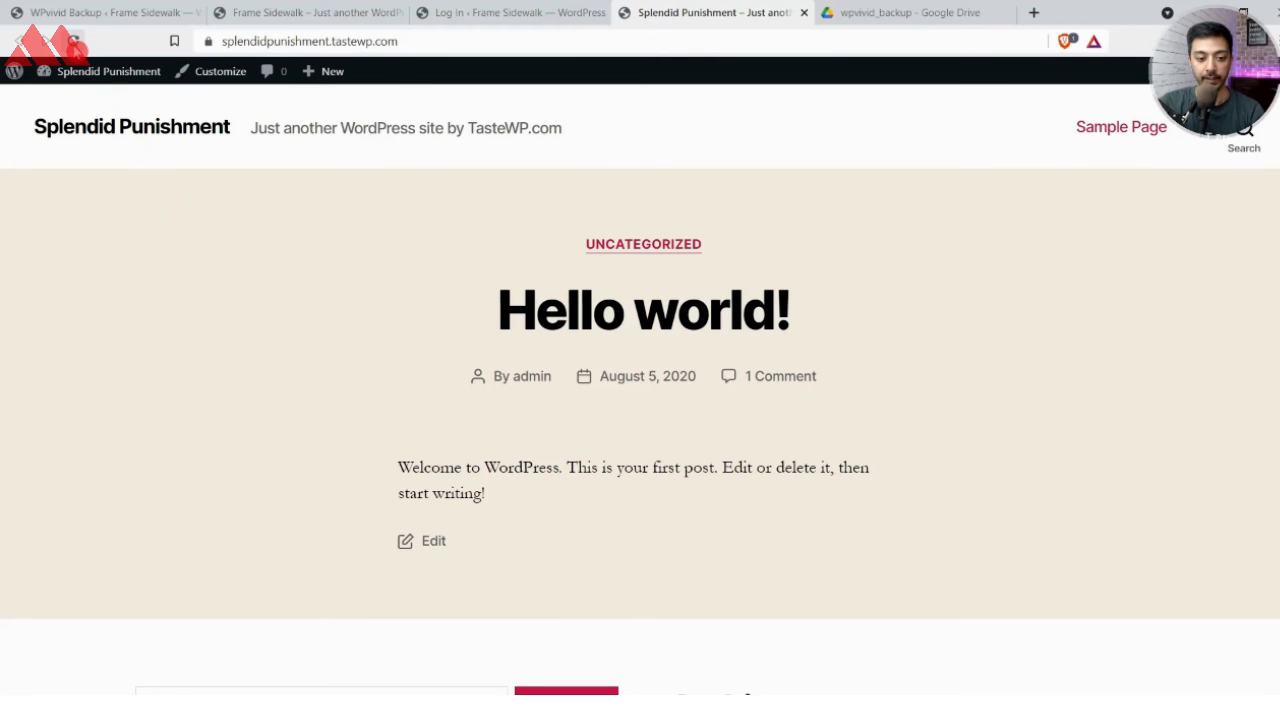
pyautogui.click(73, 42)
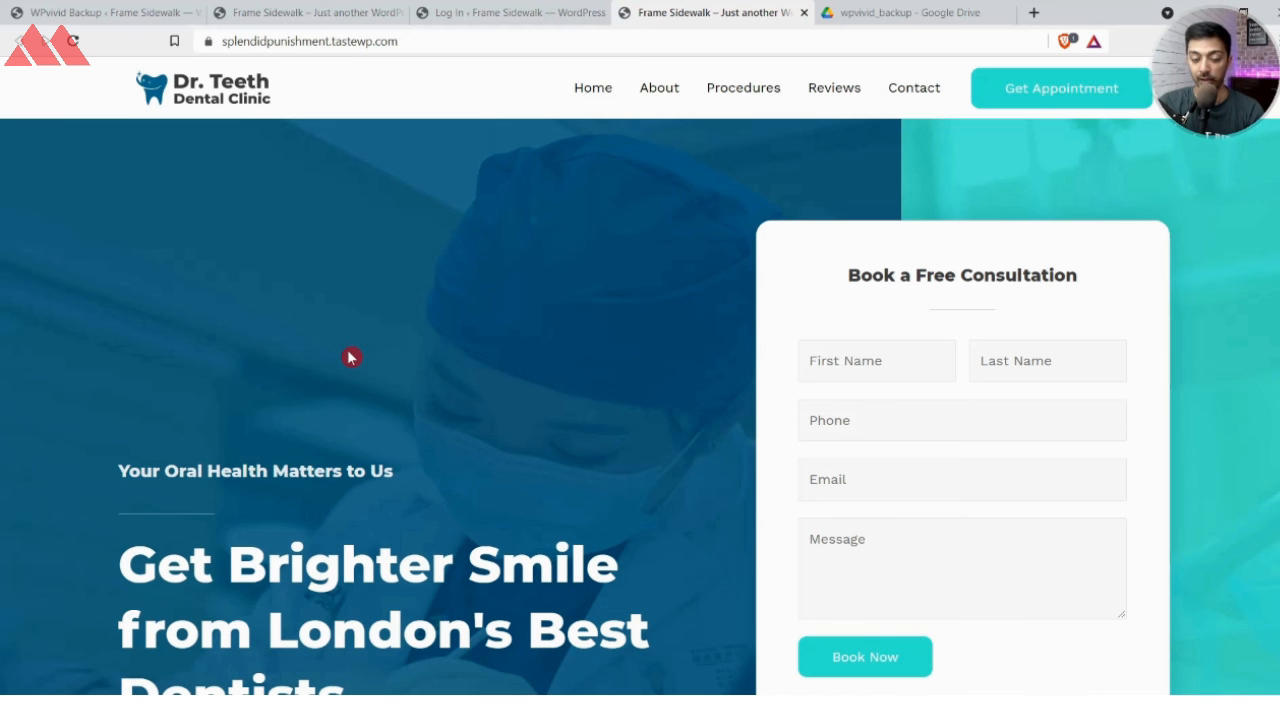
pyautogui.scroll(-4, 350, 357)
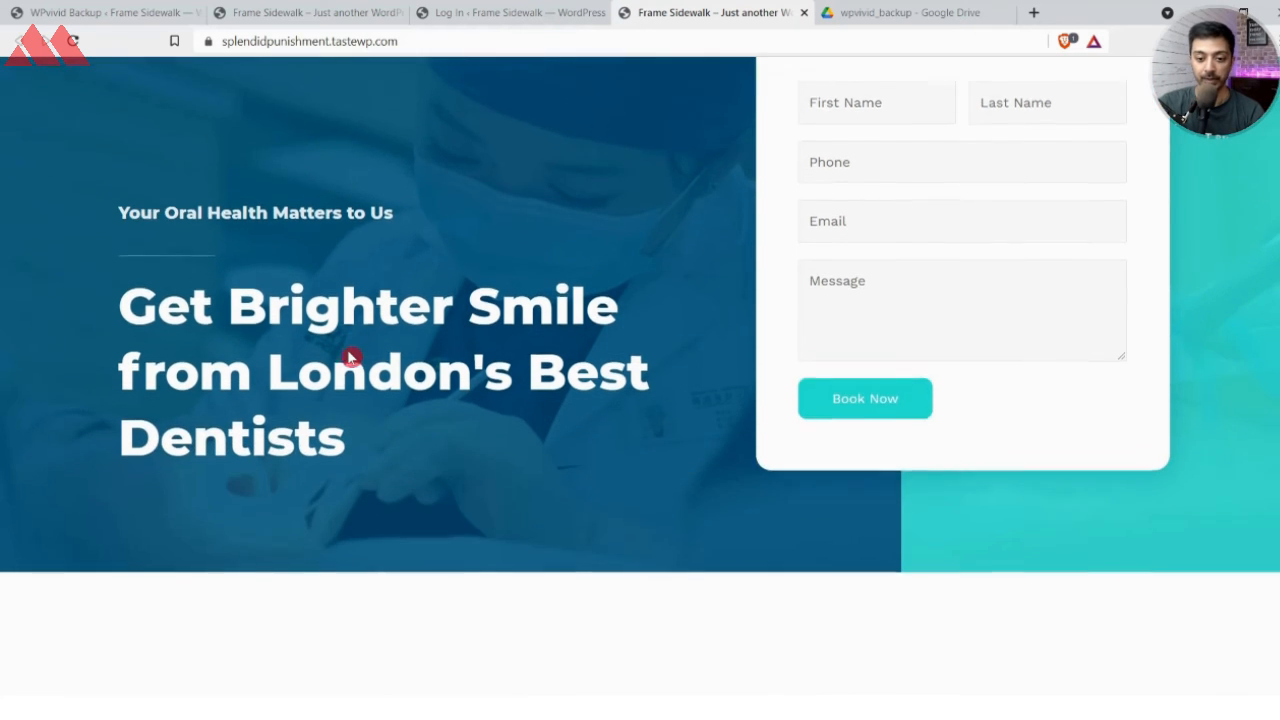
pyautogui.scroll(-10, 350, 357)
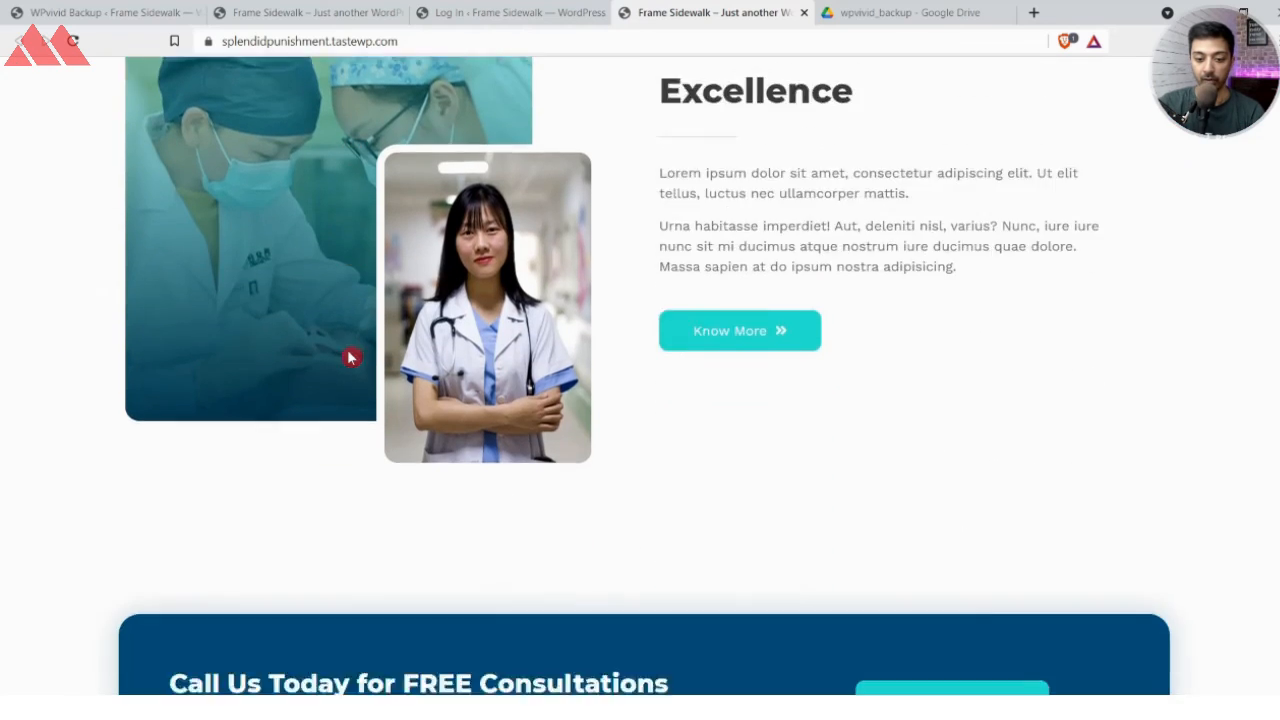
pyautogui.scroll(-5, 351, 357)
# Compare the original Frame Sidewalk page down to its footer with the restored copy on the second site
pyautogui.hotkey('ctrl', '2')
pyautogui.scroll(-15, 663, 251)
pyautogui.scroll(-10, 661, 245)
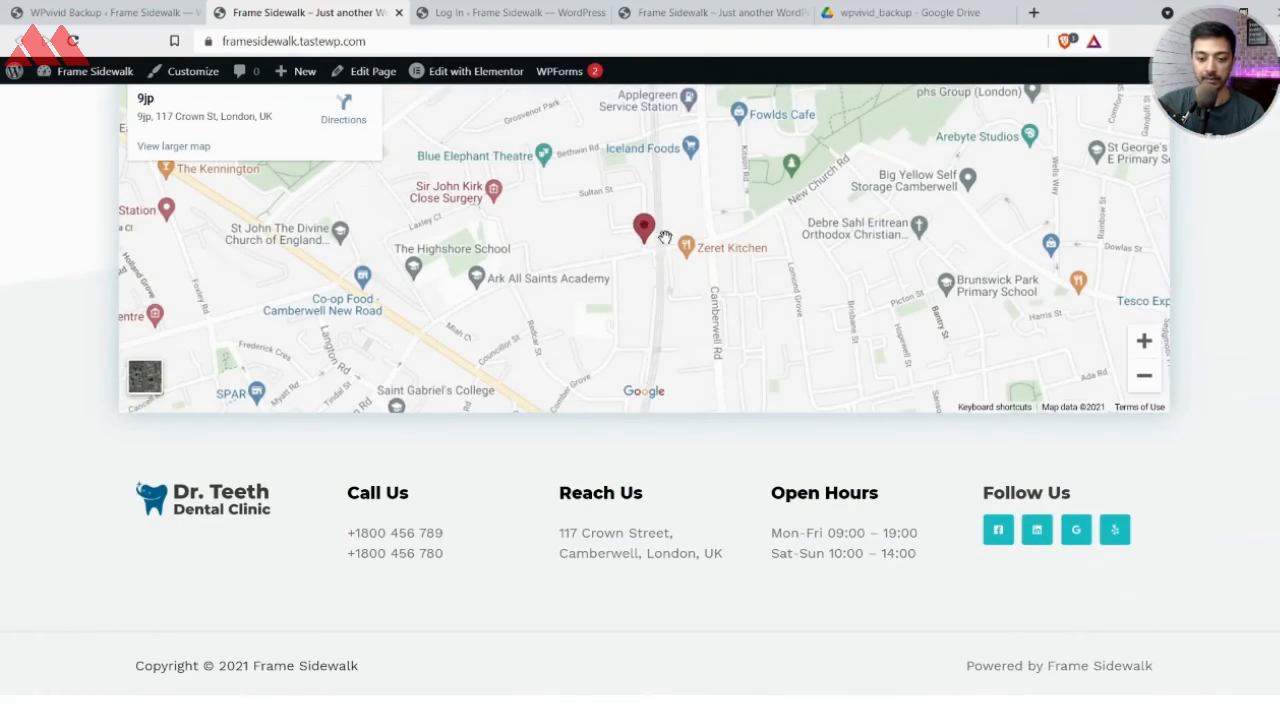
pyautogui.click(718, 12)
pyautogui.scroll(-10, 632, 334)
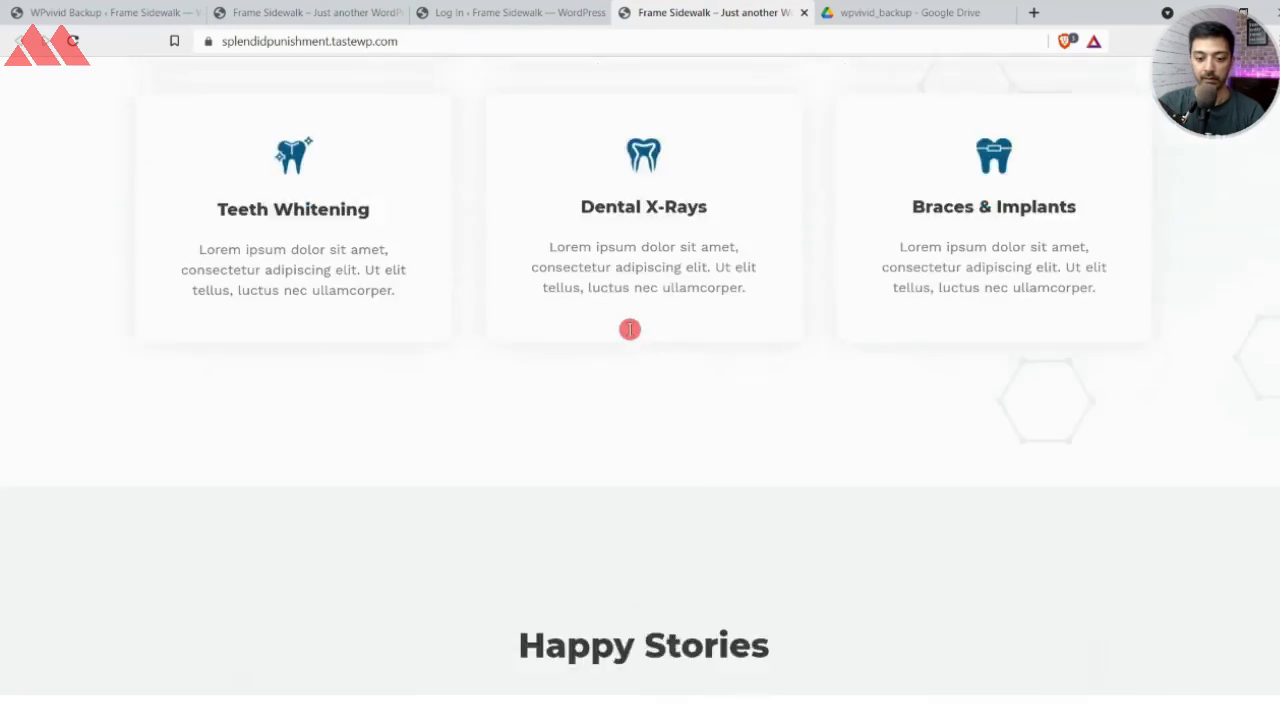